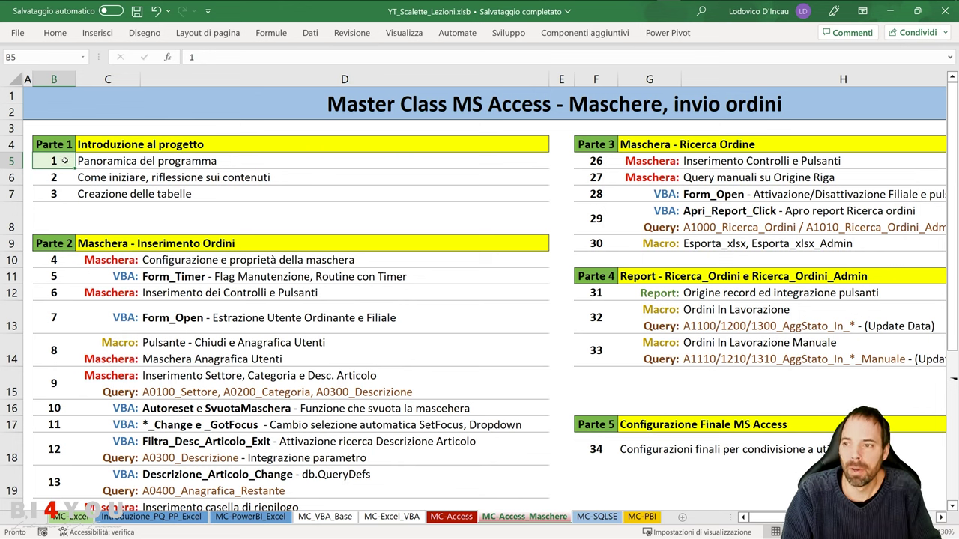
# - Go to the Parte 1 heading of the outline, then switch to the Access order-entry form
pyautogui.click(64, 144)
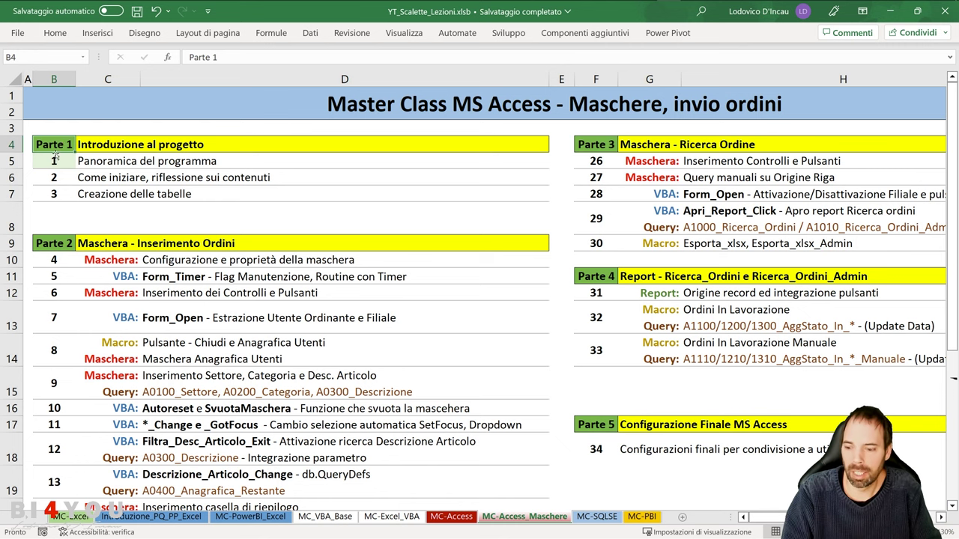
pyautogui.hotkey('alt', 'Tab')
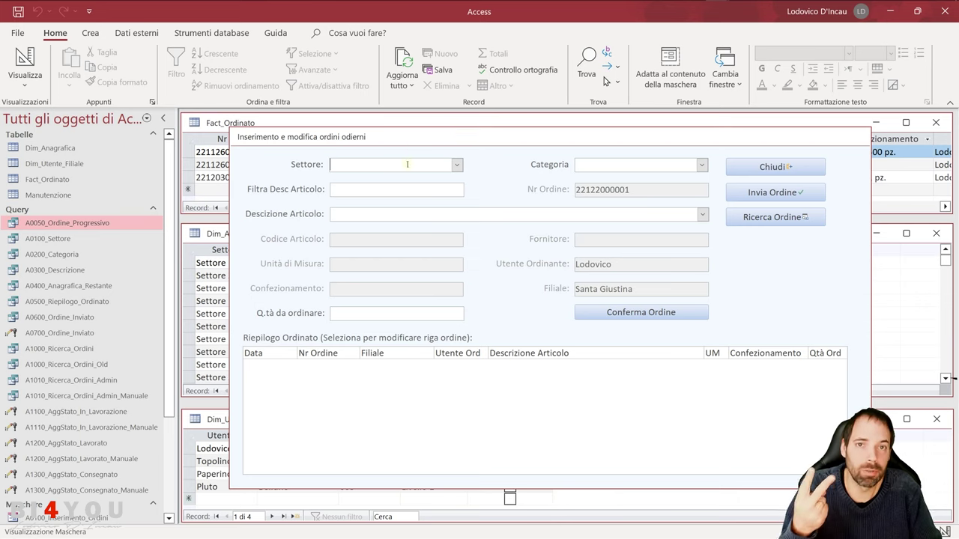
# - Bring Dim_Anagrafica forward and walk through the first product's Categoria, Codice Articolo and Confezionamento fields
pyautogui.click(457, 165)
pyautogui.click(483, 162)
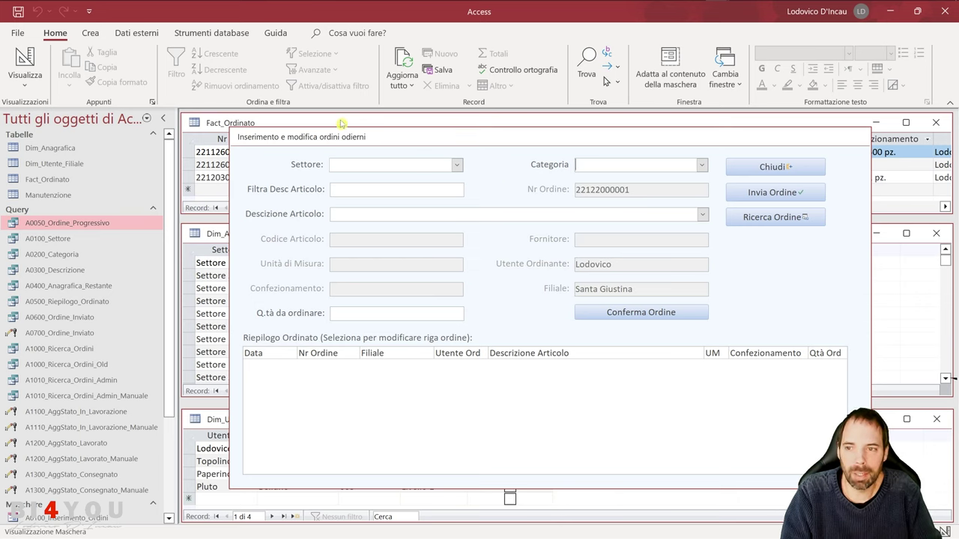
pyautogui.click(218, 240)
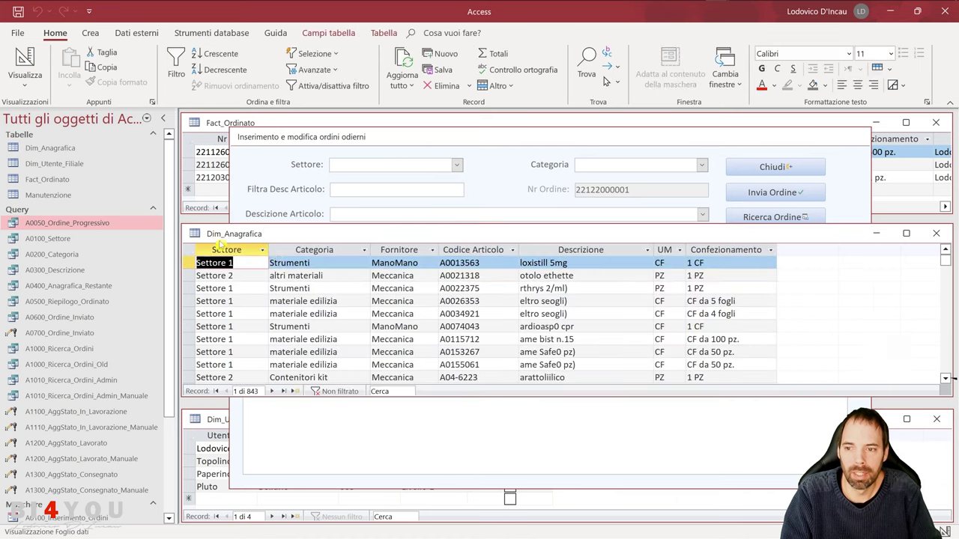
pyautogui.click(308, 263)
pyautogui.click(395, 264)
pyautogui.click(468, 264)
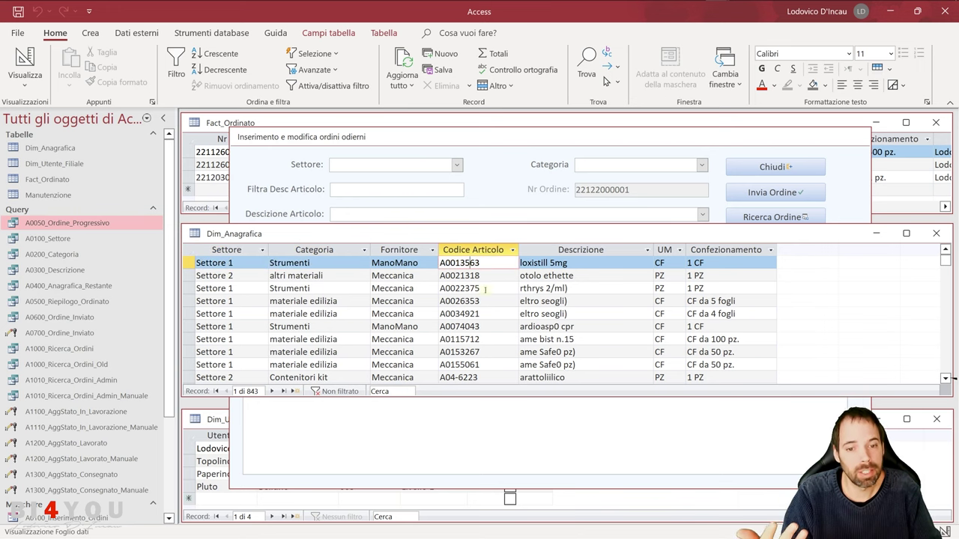
pyautogui.click(591, 263)
pyautogui.click(666, 262)
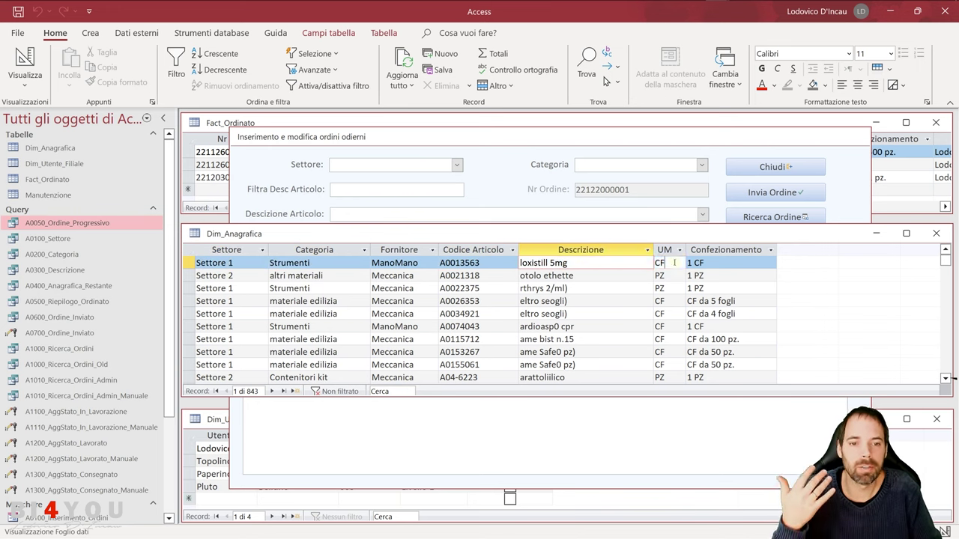
pyautogui.click(724, 263)
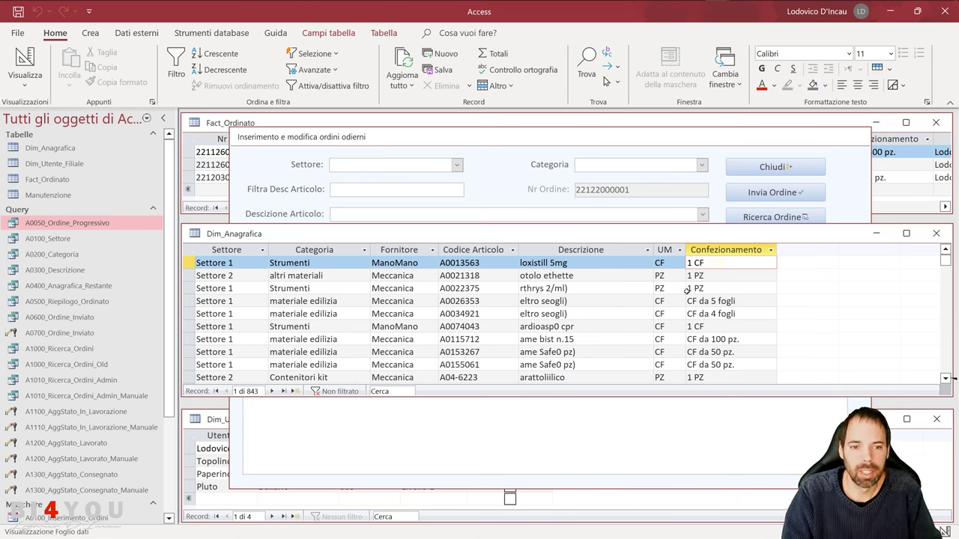
# - Browse the second to fourth product records, then bring the Dim_Utente_Filiale users table forward
pyautogui.click(713, 288)
pyautogui.click(739, 301)
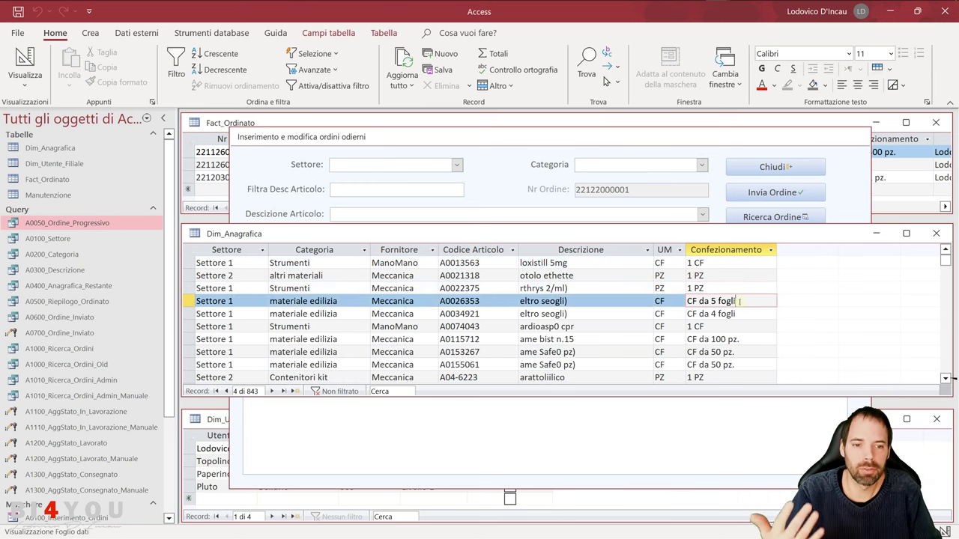
pyautogui.click(330, 289)
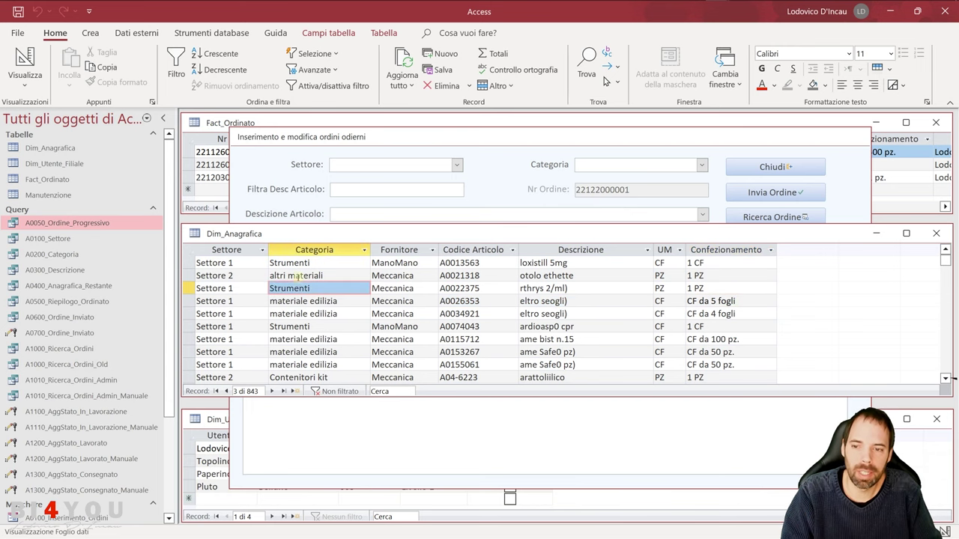
pyautogui.click(457, 276)
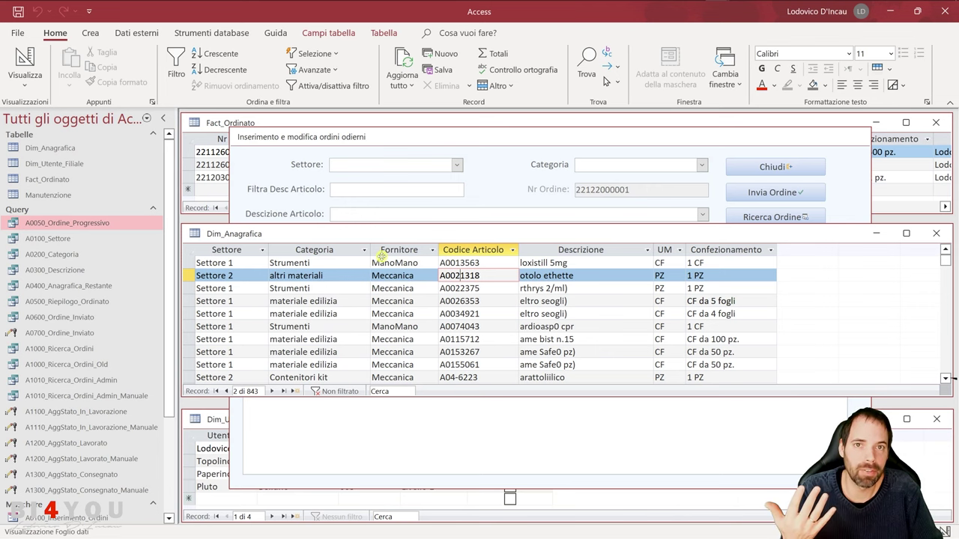
pyautogui.click(228, 418)
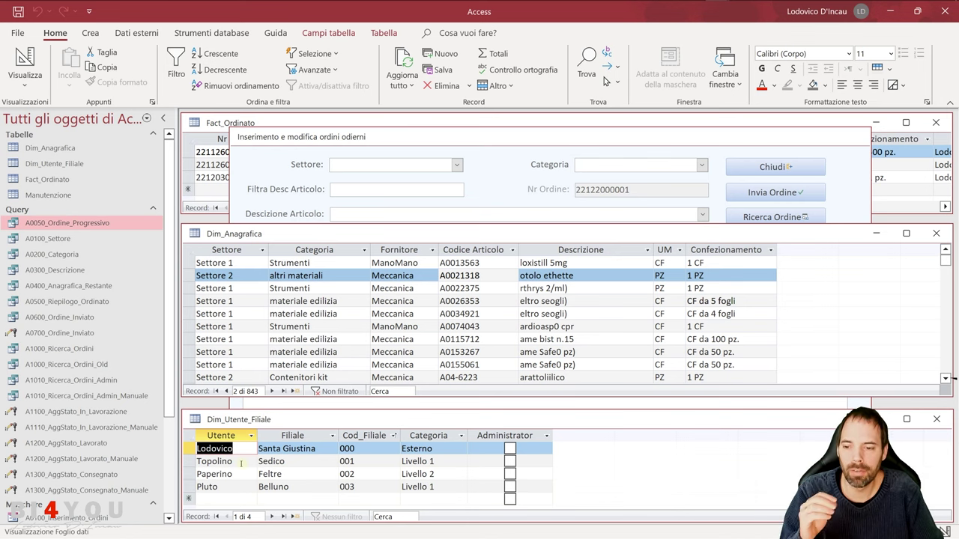
# - Point out branch Santa Giustina and code 000, then select the Codice Articolo and Descrizione product columns
pyautogui.click(279, 450)
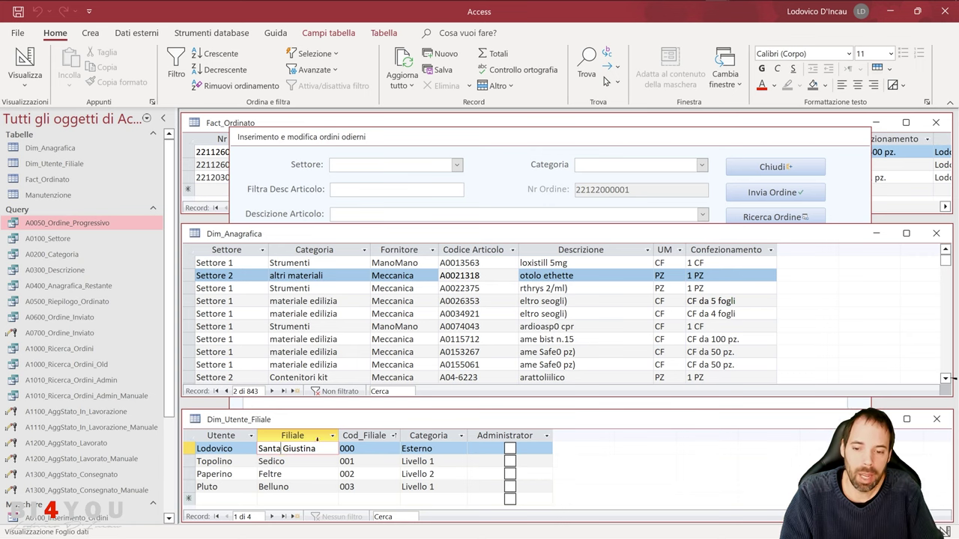
pyautogui.click(350, 450)
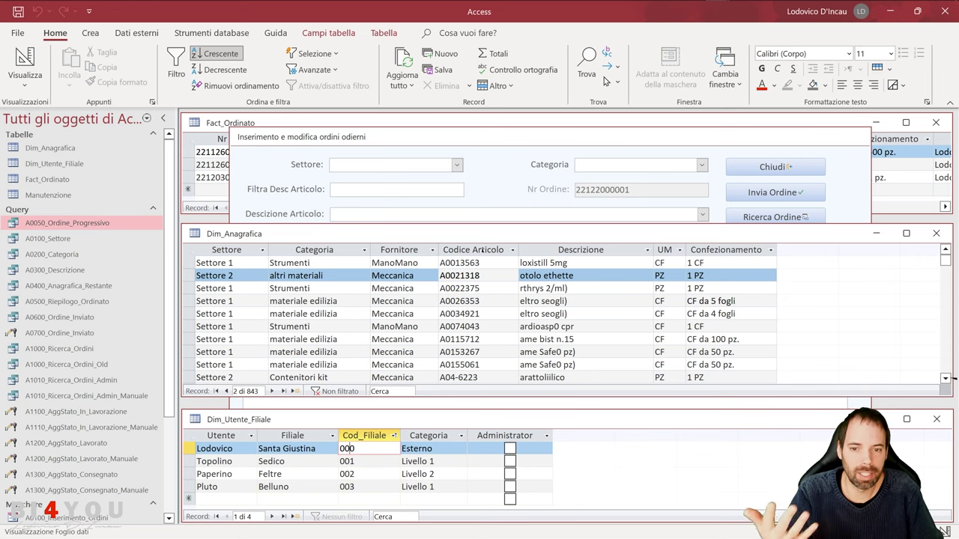
pyautogui.click(581, 250)
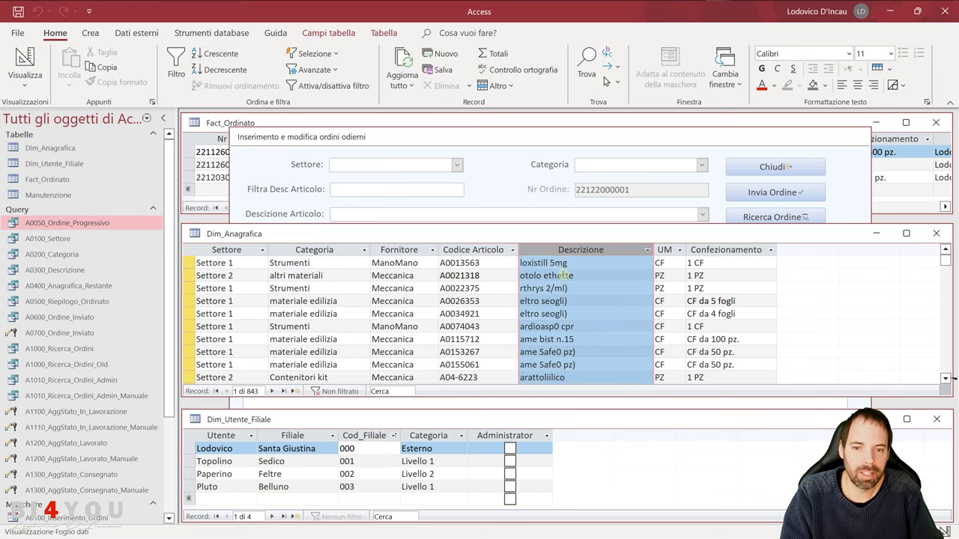
pyautogui.click(475, 252)
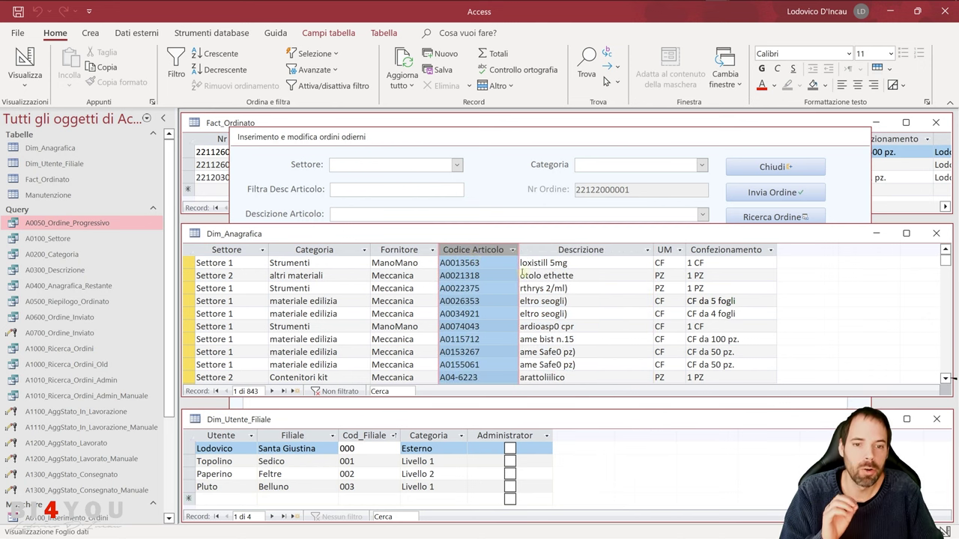
pyautogui.click(569, 253)
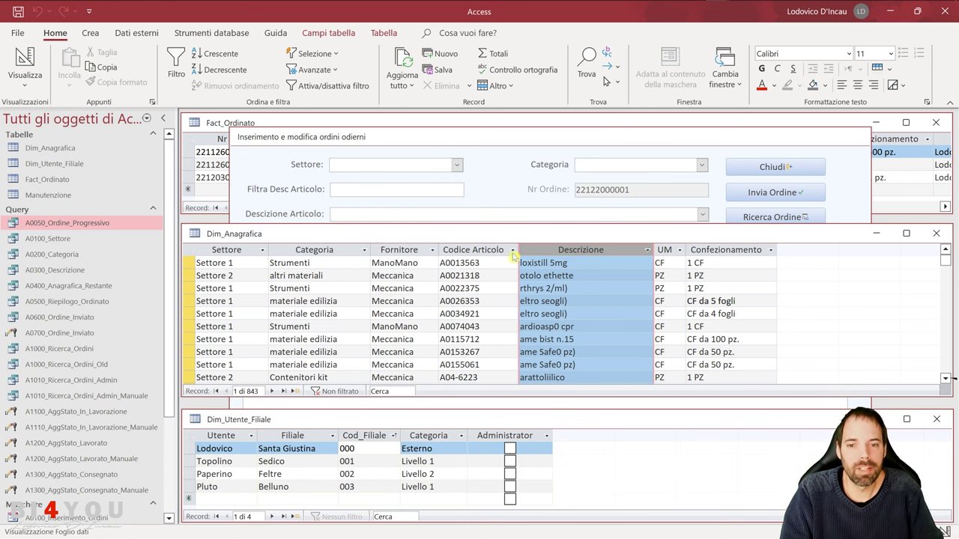
pyautogui.click(474, 253)
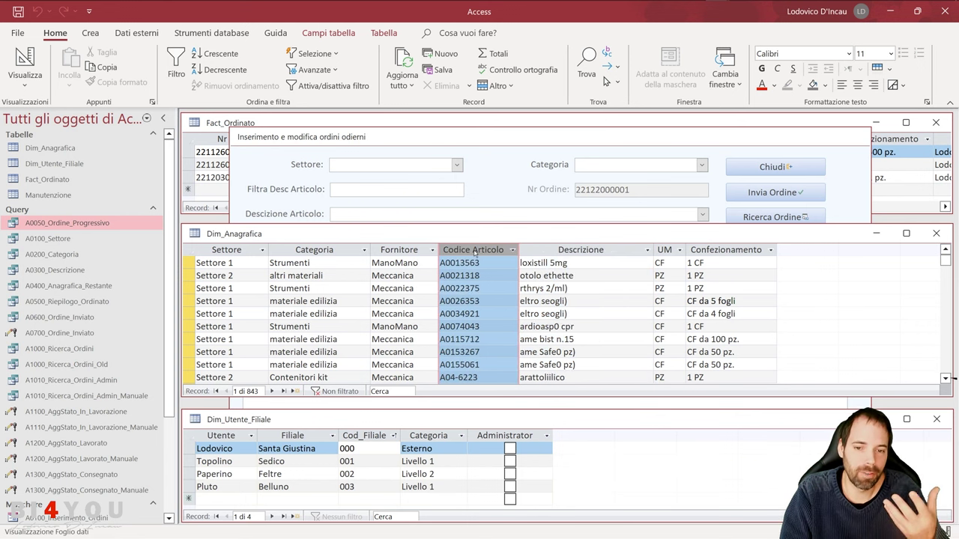
# - Select the users table's Filiale and Categoria columns, the Santa Giustina and 000 values, and the Sedico branch
pyautogui.click(292, 437)
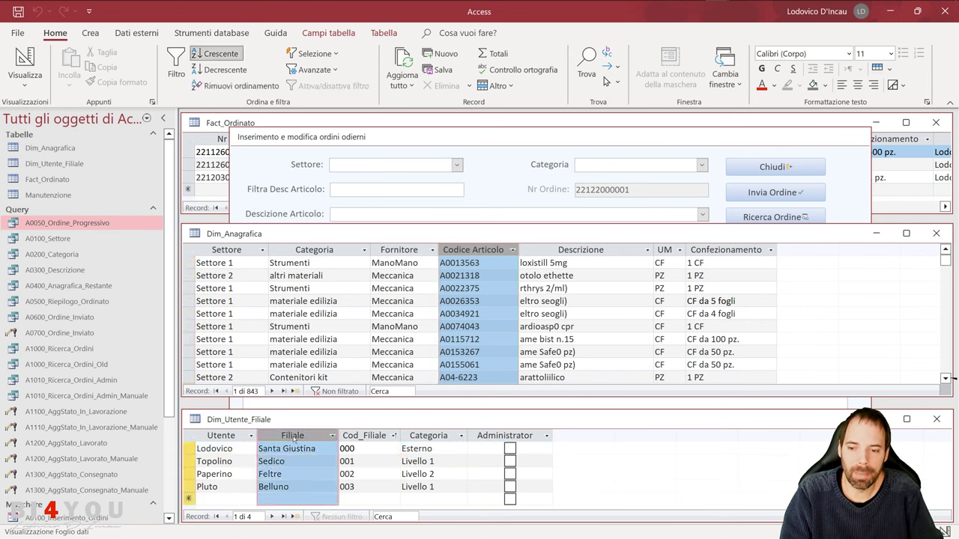
pyautogui.click(260, 448)
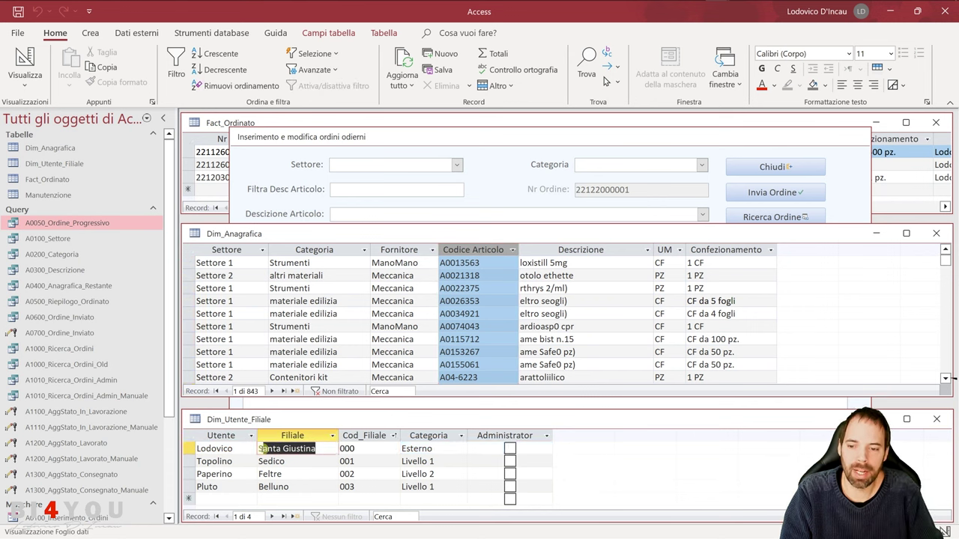
pyautogui.click(358, 449)
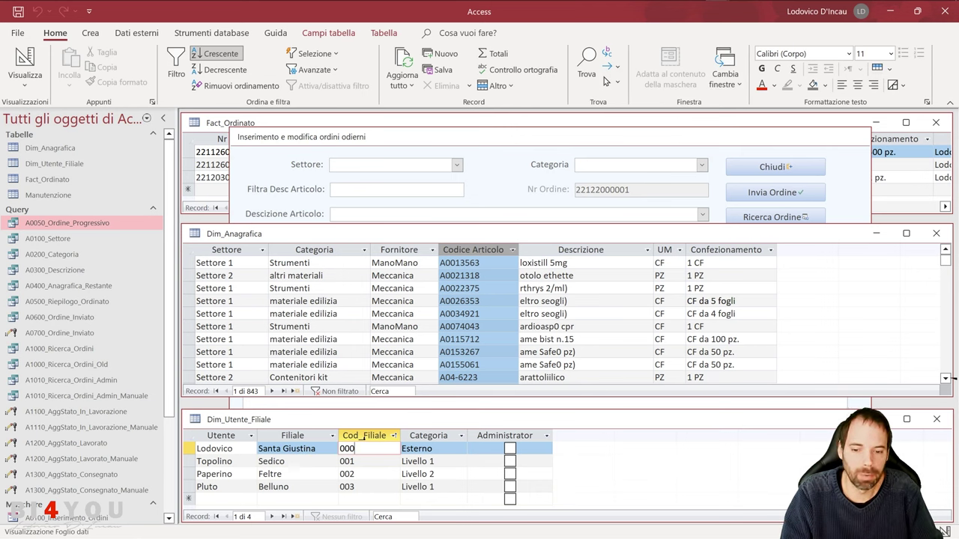
pyautogui.click(426, 435)
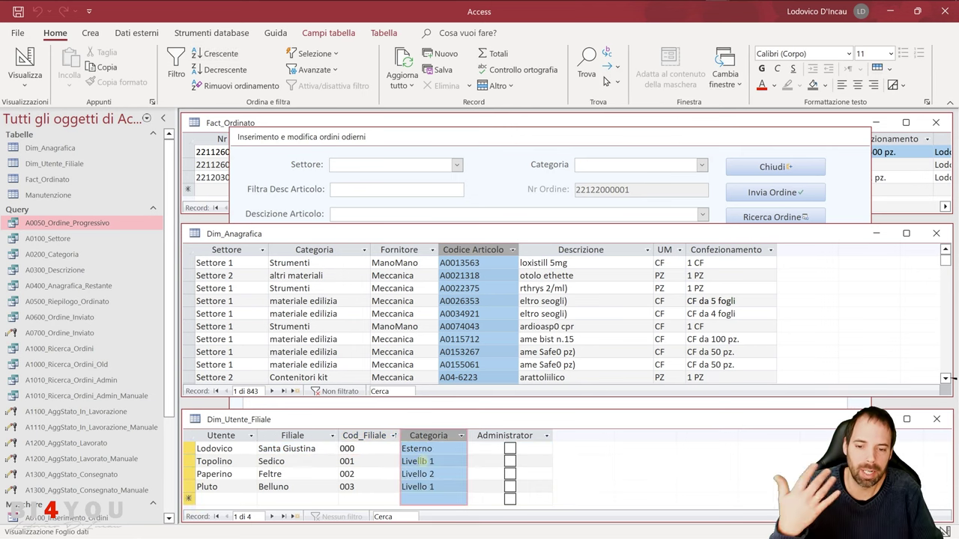
pyautogui.click(417, 461)
pyautogui.click(261, 461)
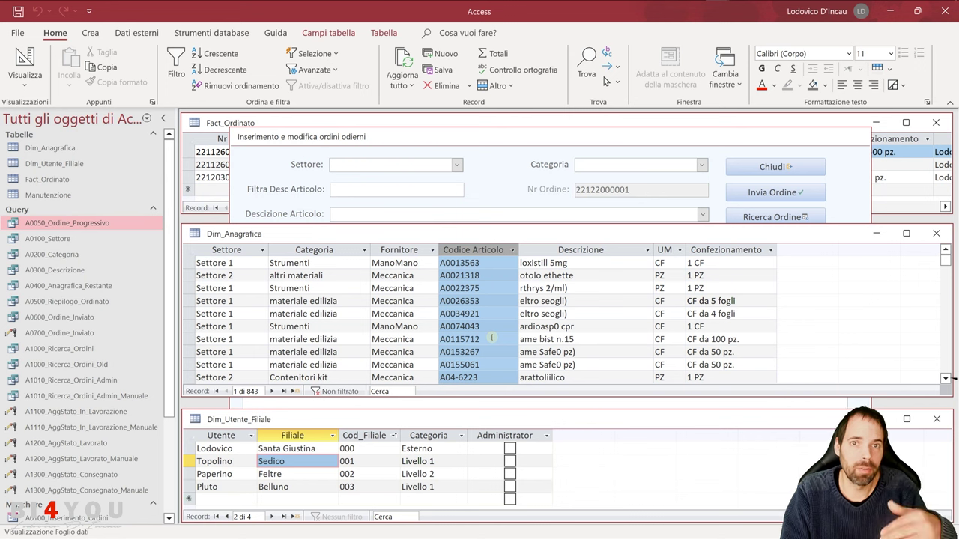
# - Check the second and third products' article code and supplier, then bring the order-entry form forward
pyautogui.click(485, 301)
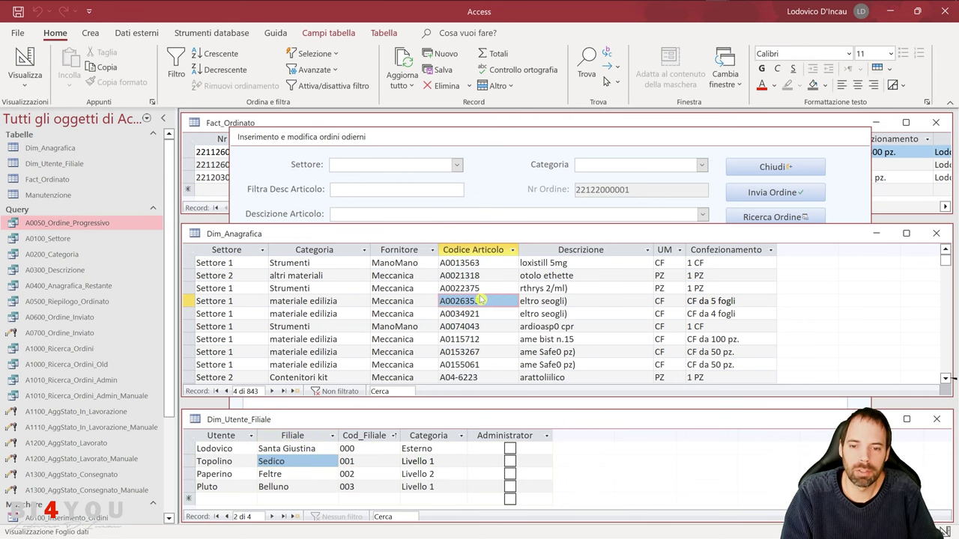
pyautogui.click(481, 288)
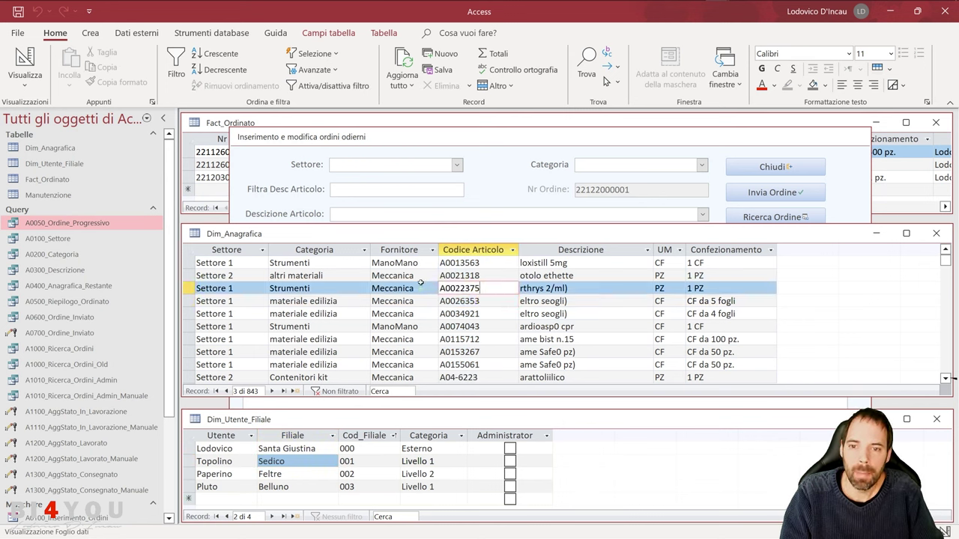
pyautogui.click(415, 276)
pyautogui.click(417, 143)
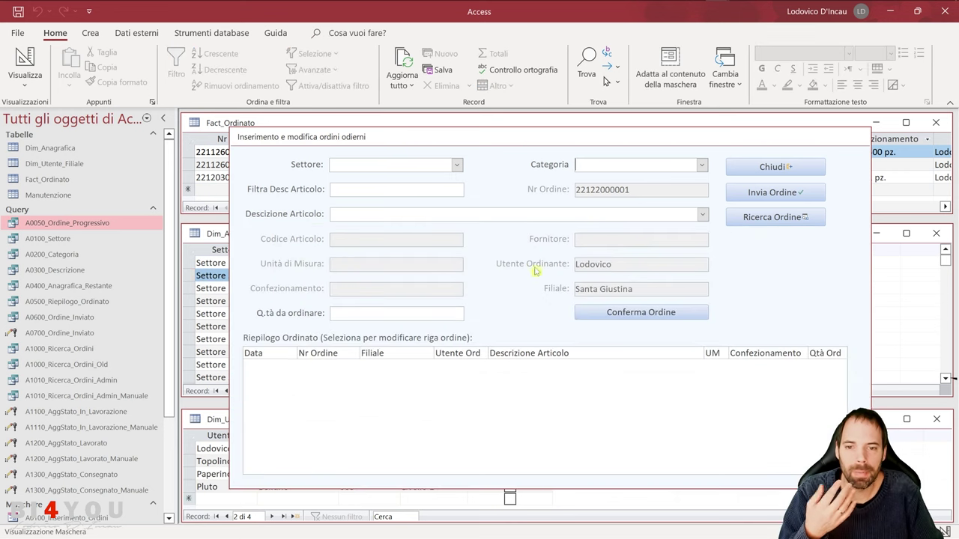
# - Bring Fact_Ordinato forward and select its Nr Ordine, then Settore through Confezionamento columns
pyautogui.click(260, 123)
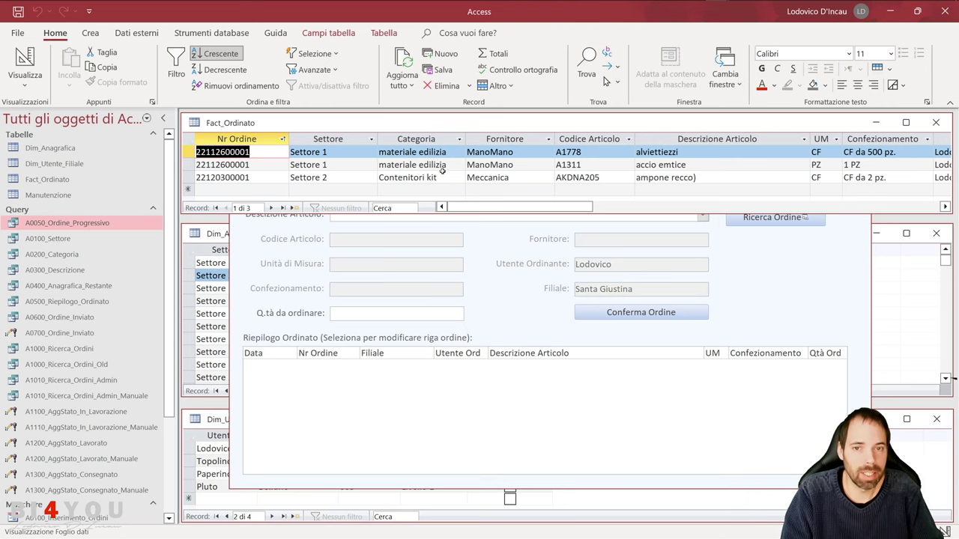
pyautogui.click(244, 138)
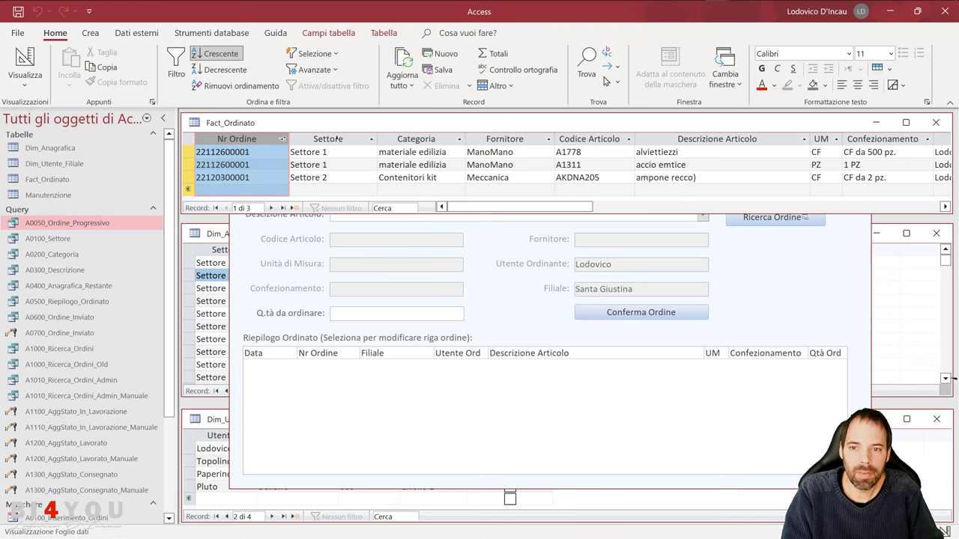
pyautogui.click(337, 138)
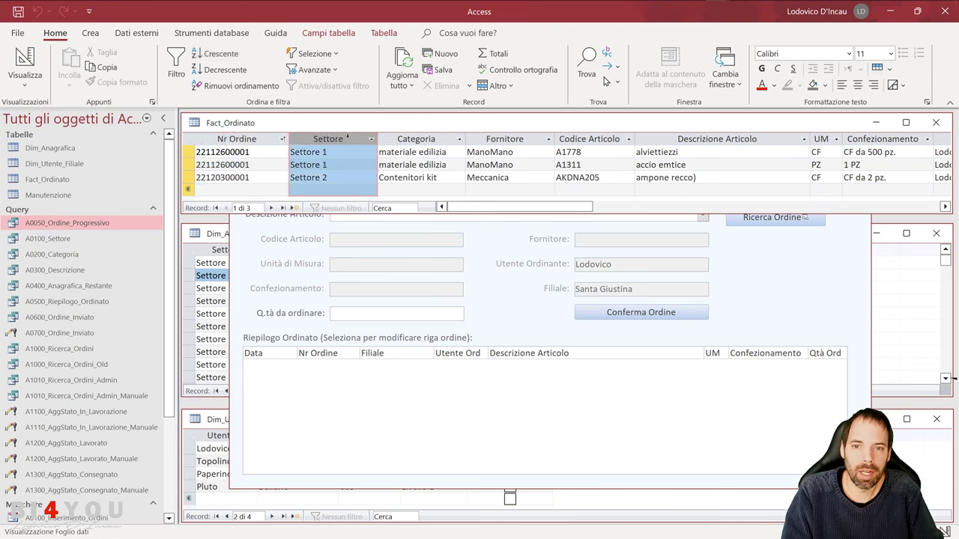
pyautogui.moveTo(378, 136); pyautogui.dragTo(858, 135)
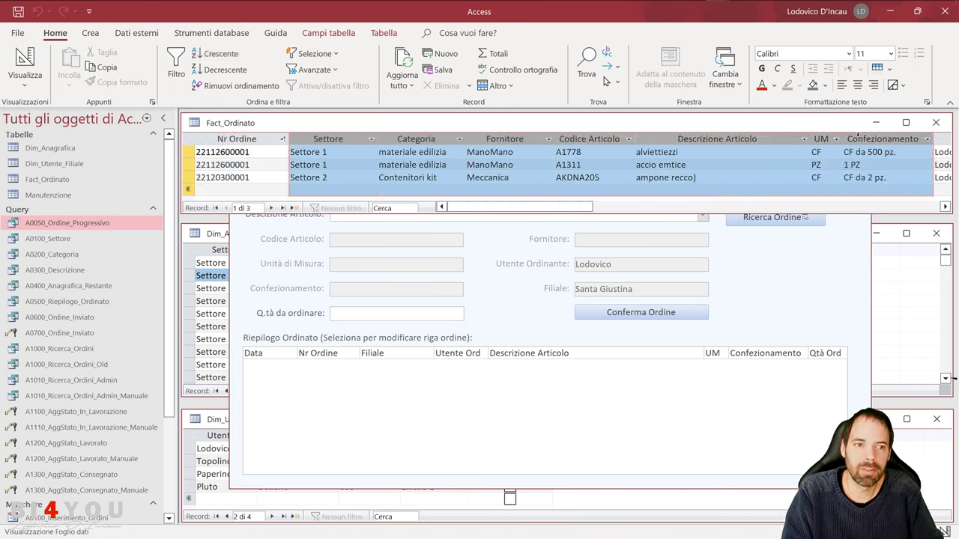
# - Bring Dim_Anagrafica to the front and compare the first order's Descrizione Articolo value
pyautogui.click(218, 236)
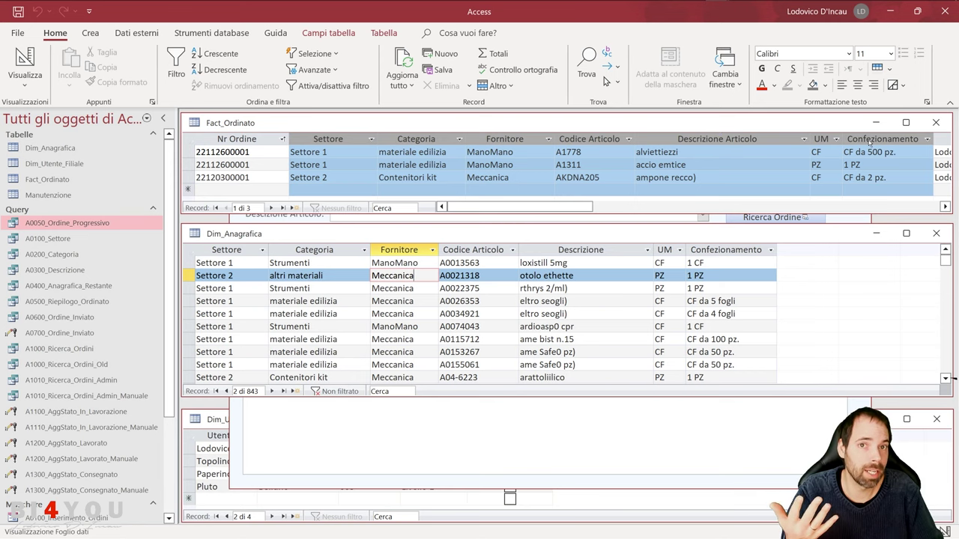
pyautogui.click(693, 153)
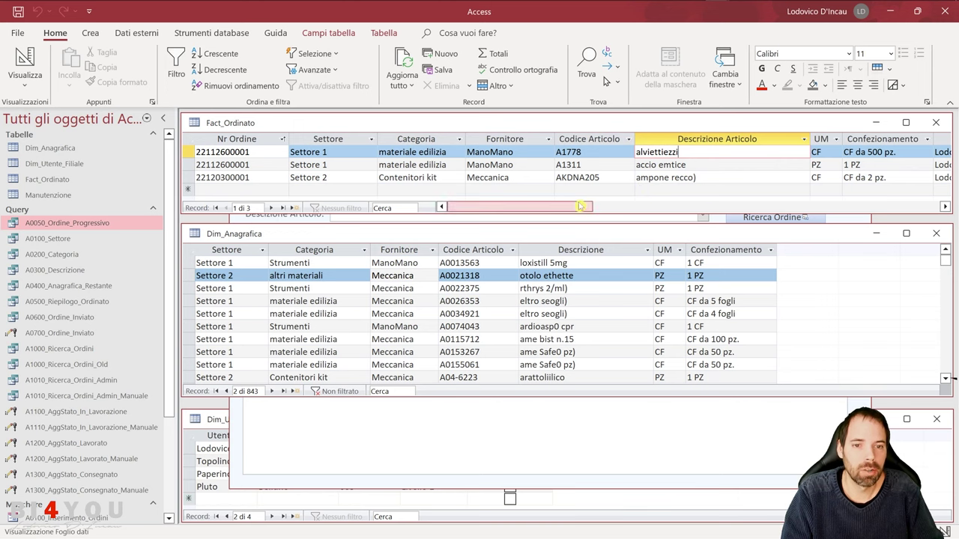
pyautogui.moveTo(580, 206); pyautogui.dragTo(669, 213)
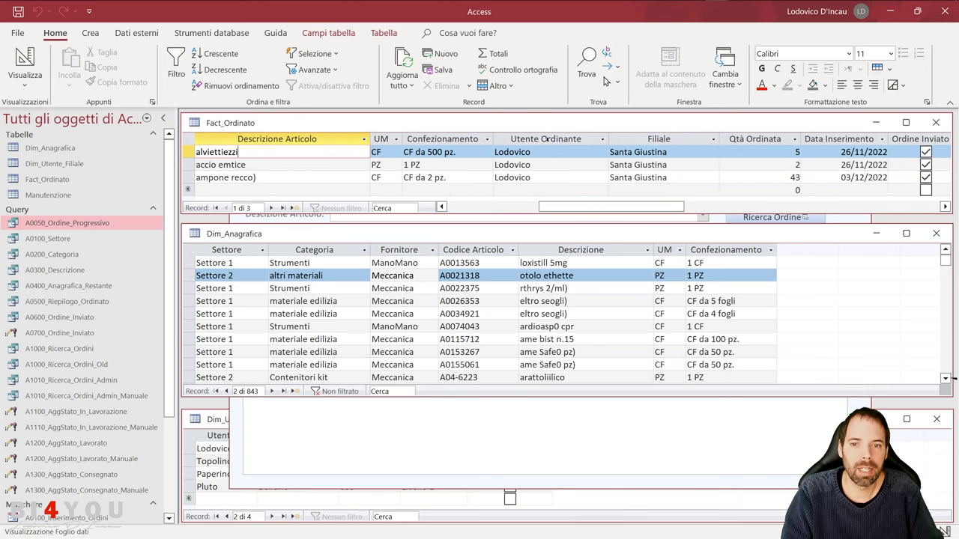
# - Select Fact_Ordinato's Utente Ordinante and Filiale columns and check the first order's branch
pyautogui.moveTo(544, 139); pyautogui.dragTo(638, 140)
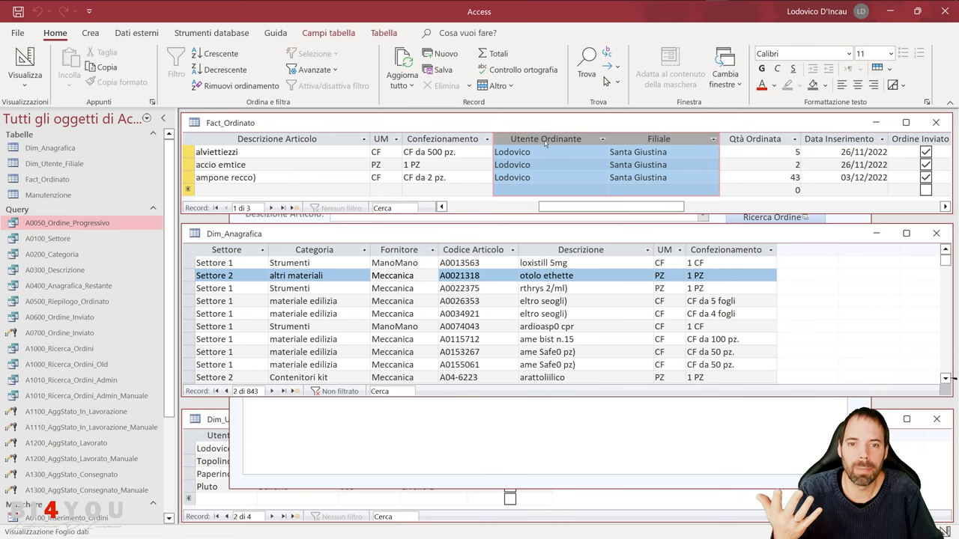
pyautogui.click(657, 152)
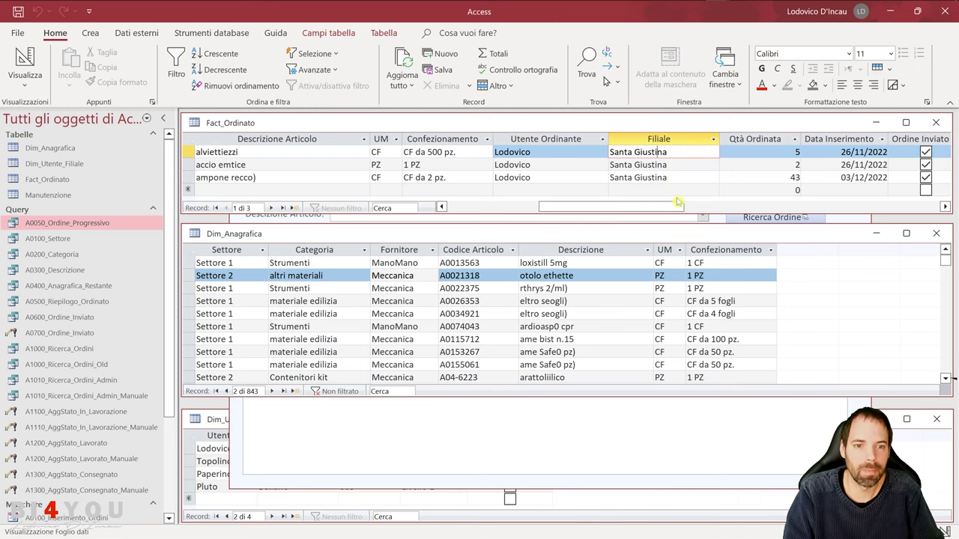
pyautogui.hscroll(3, 676, 202)
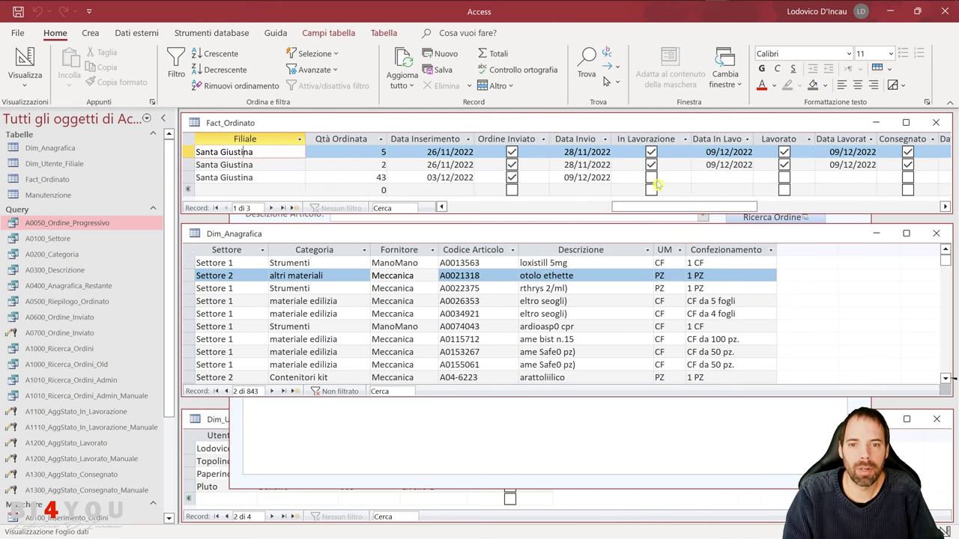
# - Select the Data Inserimento through Consegnato columns, then switch to the other Access window
pyautogui.moveTo(422, 134); pyautogui.dragTo(897, 140)
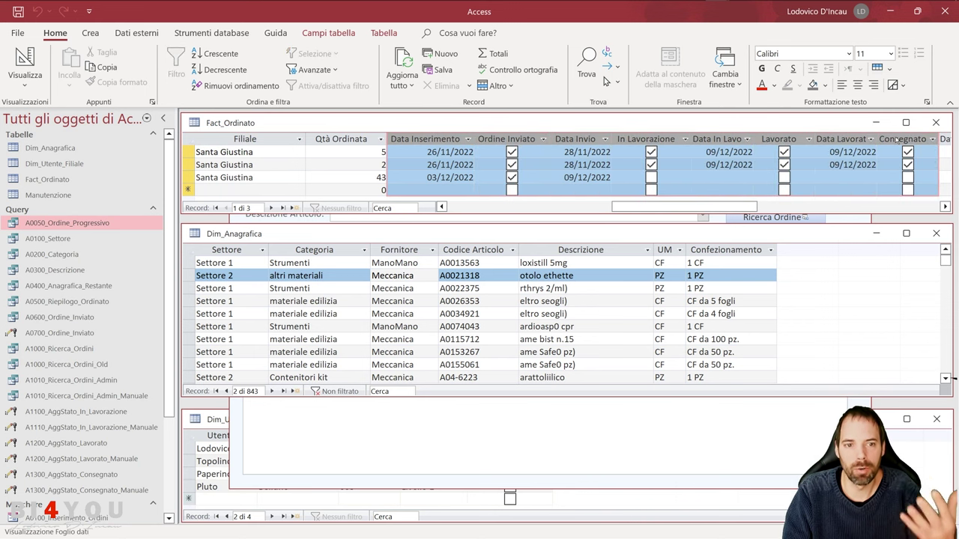
pyautogui.moveTo(695, 207); pyautogui.dragTo(497, 213)
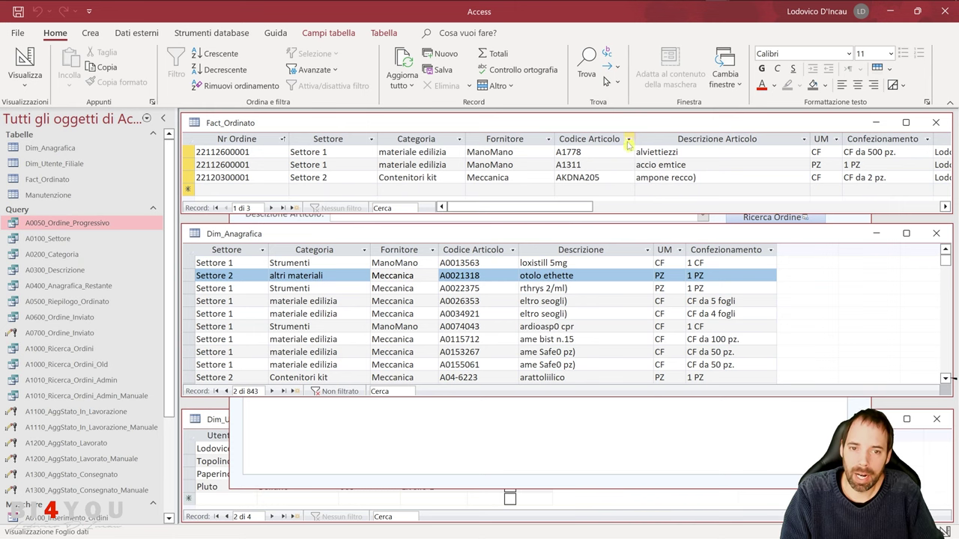
pyautogui.moveTo(467, 204); pyautogui.dragTo(507, 204)
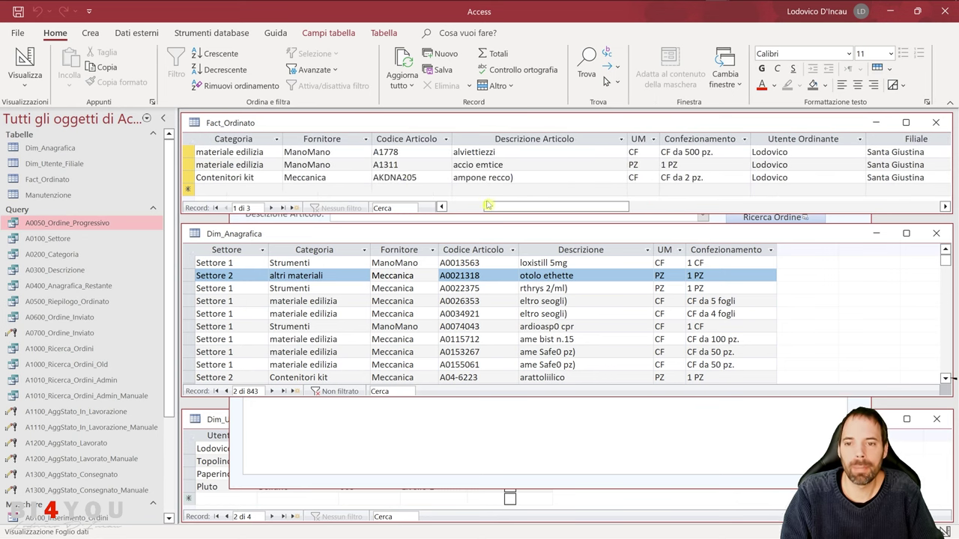
pyautogui.hotkey('alt', 'Tab')
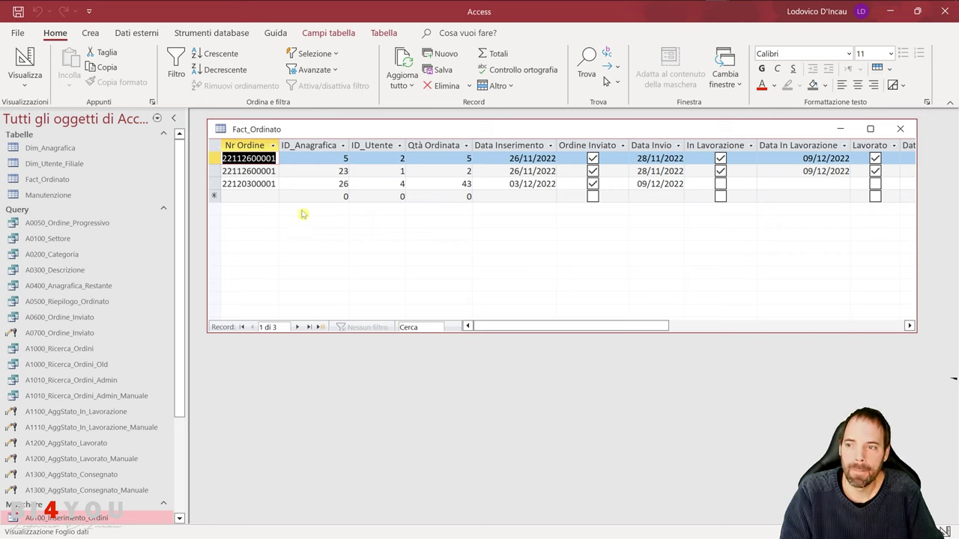
pyautogui.click(312, 148)
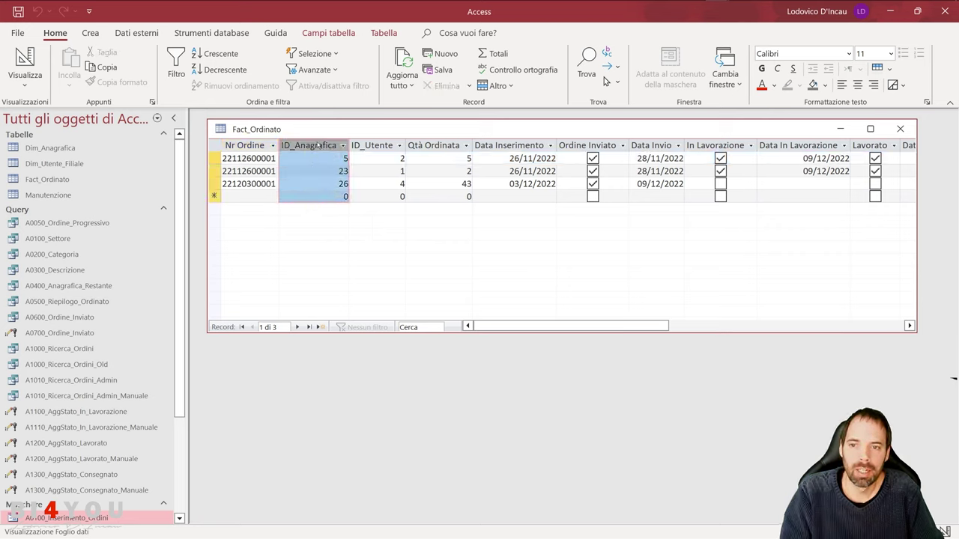
pyautogui.rightClick(68, 149)
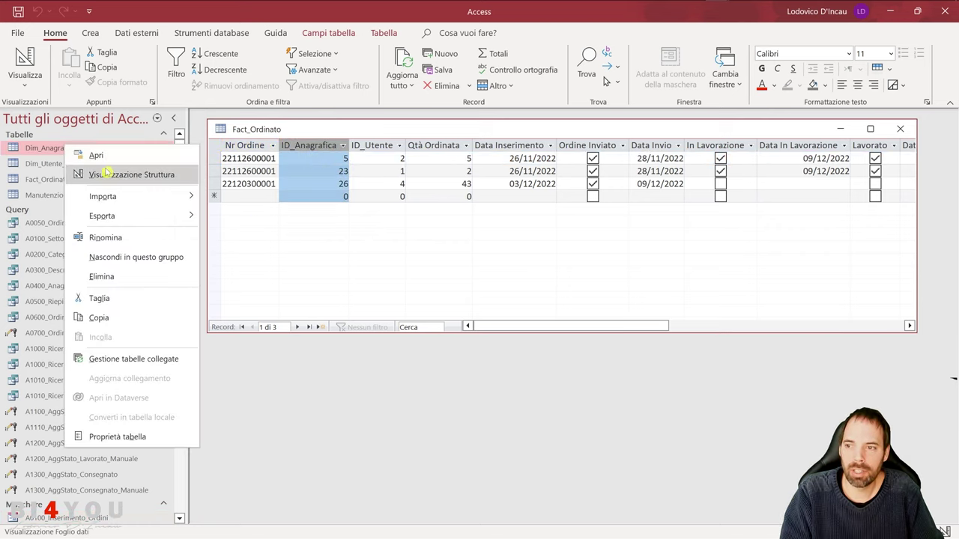
pyautogui.click(91, 155)
pyautogui.click(239, 150)
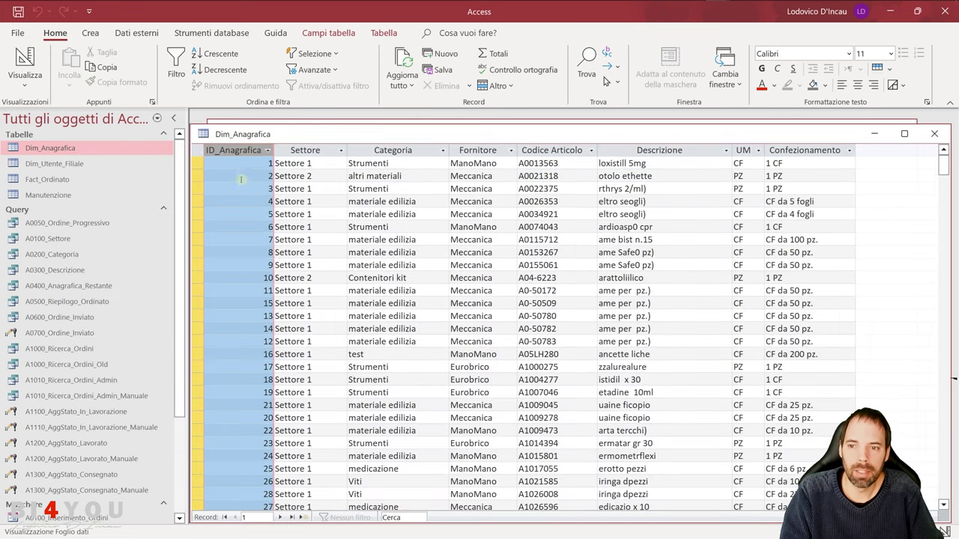
pyautogui.scroll(-5, 247, 217)
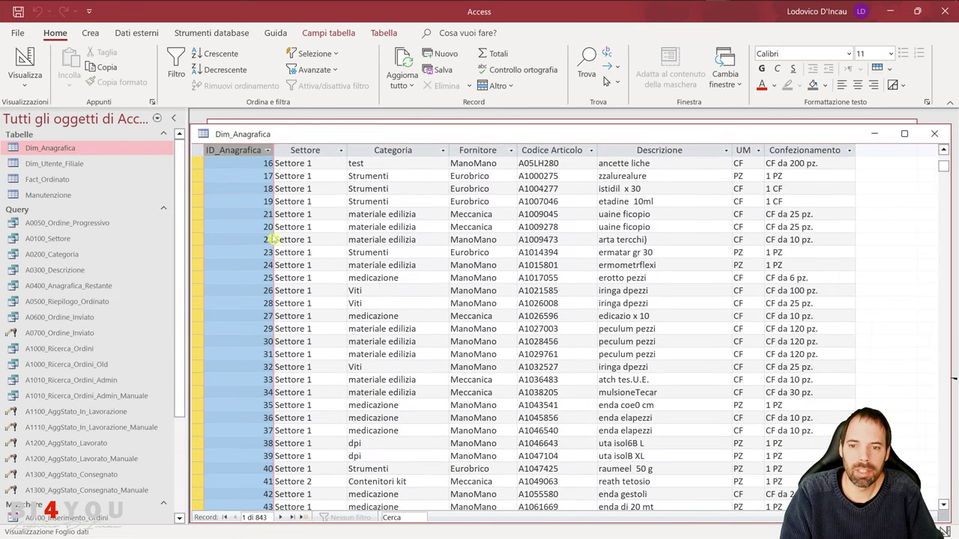
pyautogui.click(250, 354)
pyautogui.scroll(-4, 258, 341)
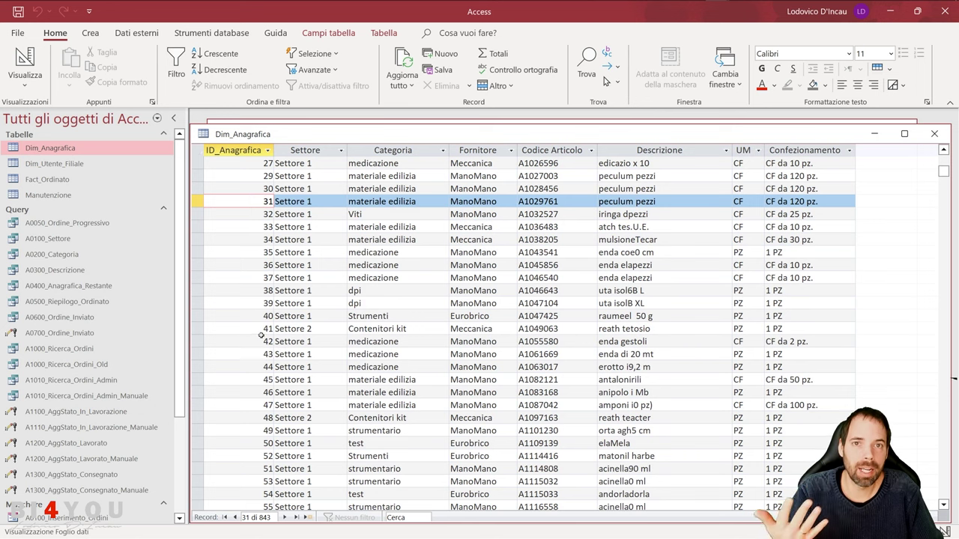
pyautogui.scroll(-5, 258, 335)
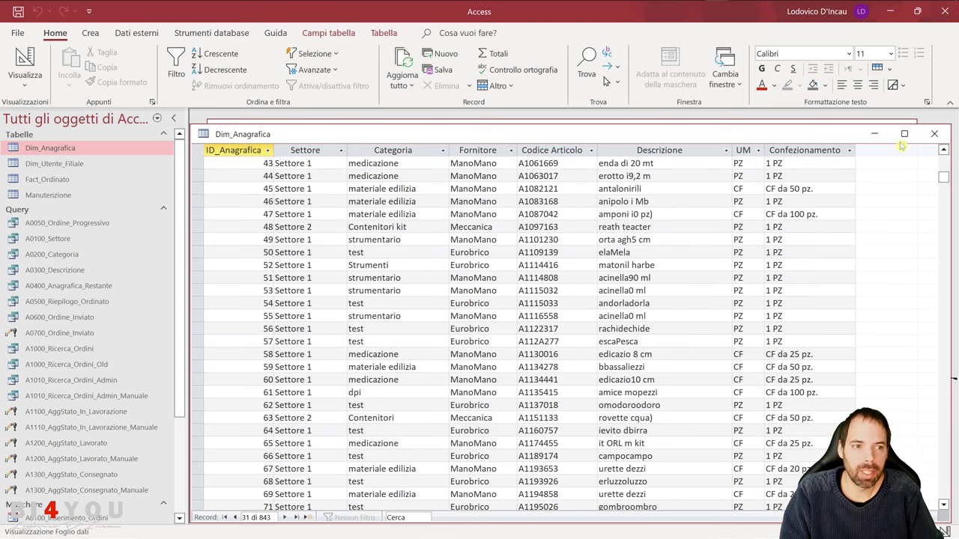
pyautogui.click(934, 133)
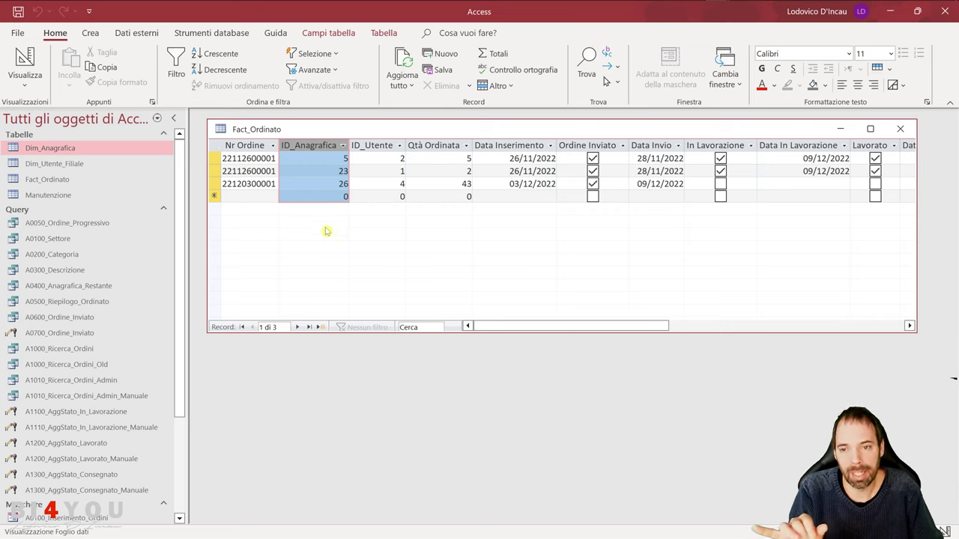
pyautogui.click(332, 158)
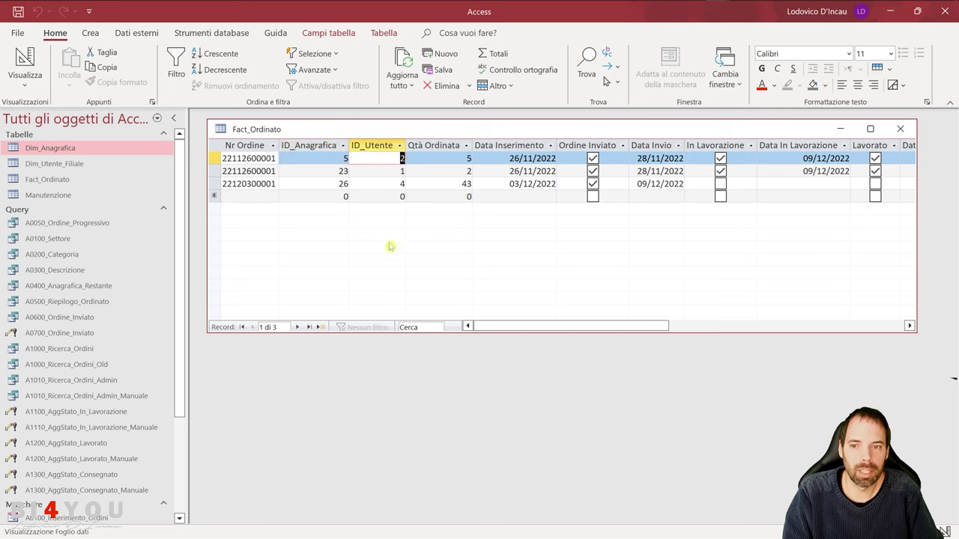
pyautogui.moveTo(311, 145); pyautogui.dragTo(374, 149)
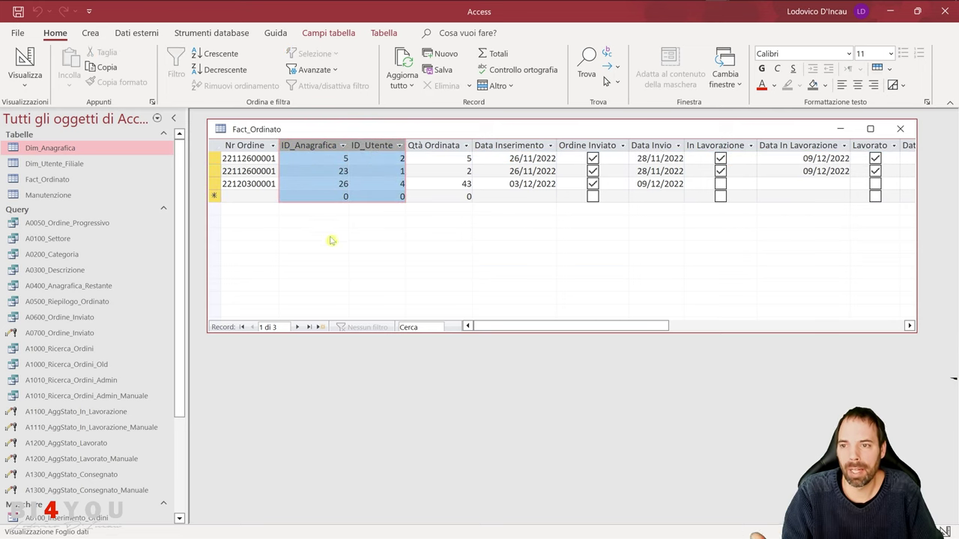
pyautogui.click(341, 171)
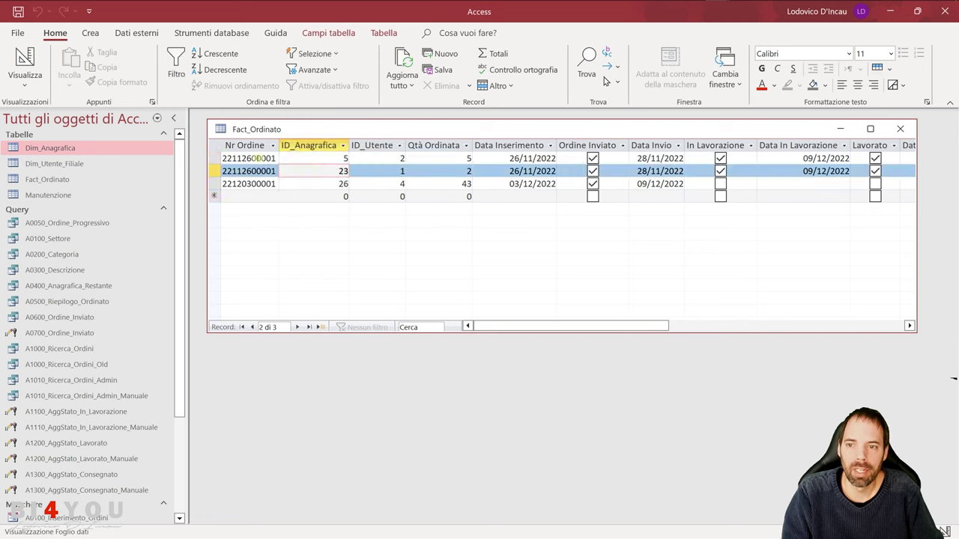
pyautogui.click(341, 158)
pyautogui.doubleClick(346, 158)
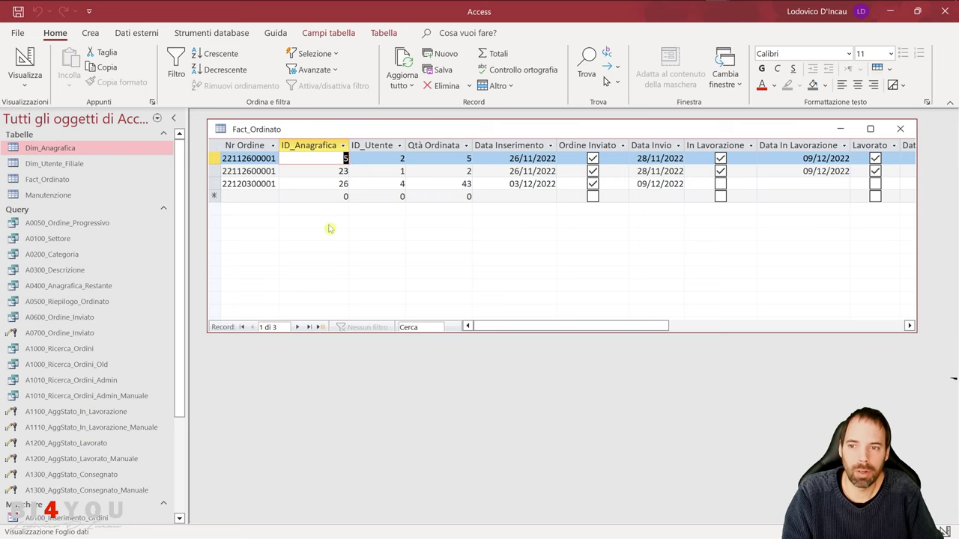
# - Start a design-view query with Dim_Anagrafica, Dim_Utente_Filiale and Fact_Ordinato field lists arranged
pyautogui.click(90, 33)
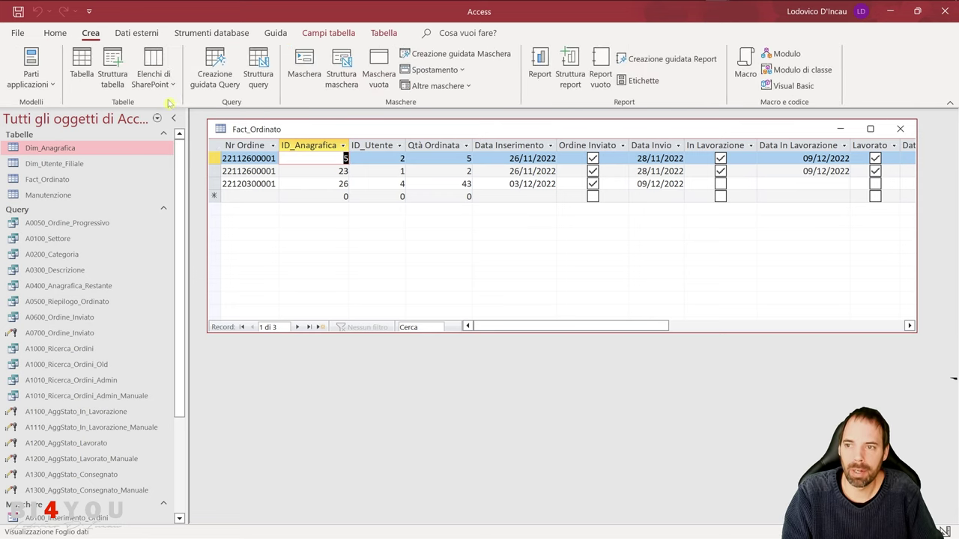
pyautogui.click(257, 68)
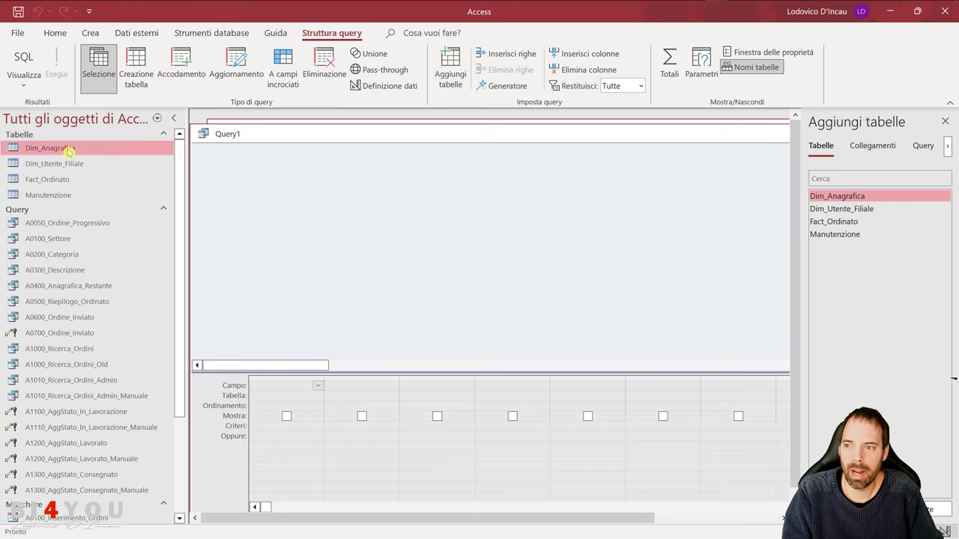
pyautogui.moveTo(69, 152); pyautogui.dragTo(231, 167)
pyautogui.moveTo(73, 164); pyautogui.dragTo(247, 279)
pyautogui.moveTo(274, 165); pyautogui.dragTo(549, 171)
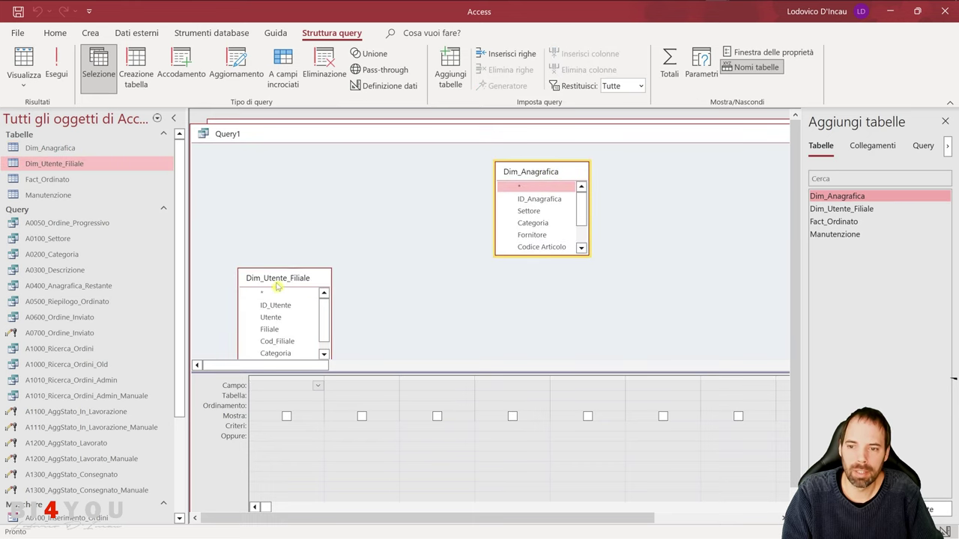
pyautogui.moveTo(277, 284); pyautogui.dragTo(529, 283)
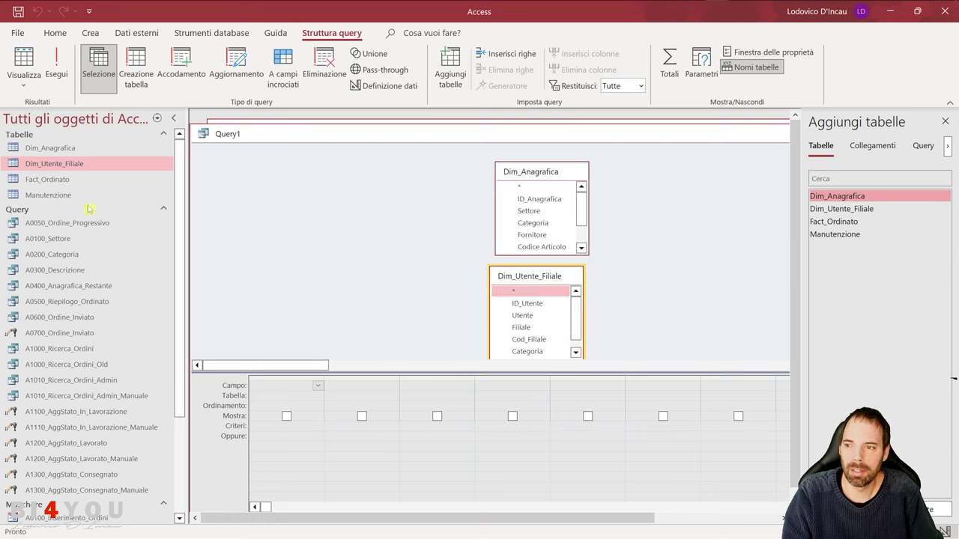
pyautogui.moveTo(59, 187); pyautogui.dragTo(237, 172)
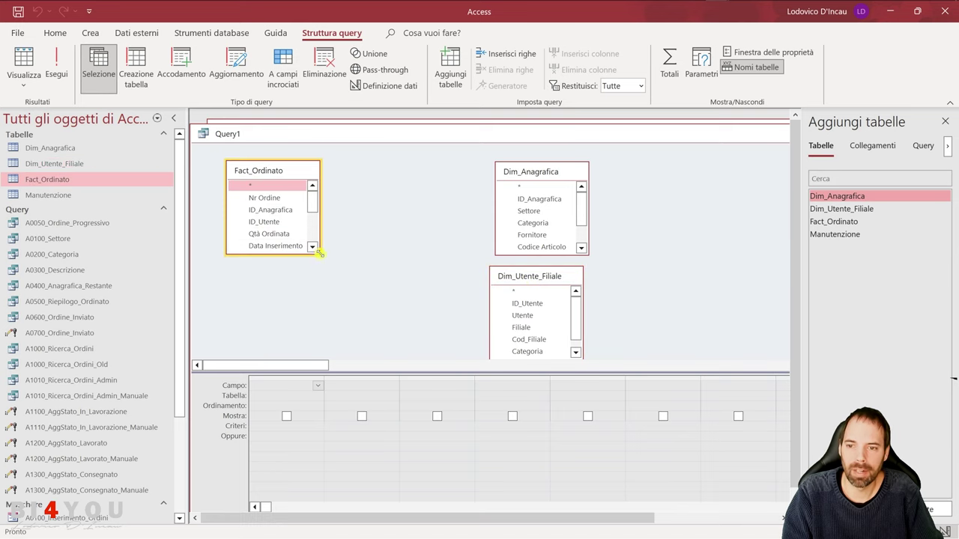
pyautogui.moveTo(317, 253); pyautogui.dragTo(382, 321)
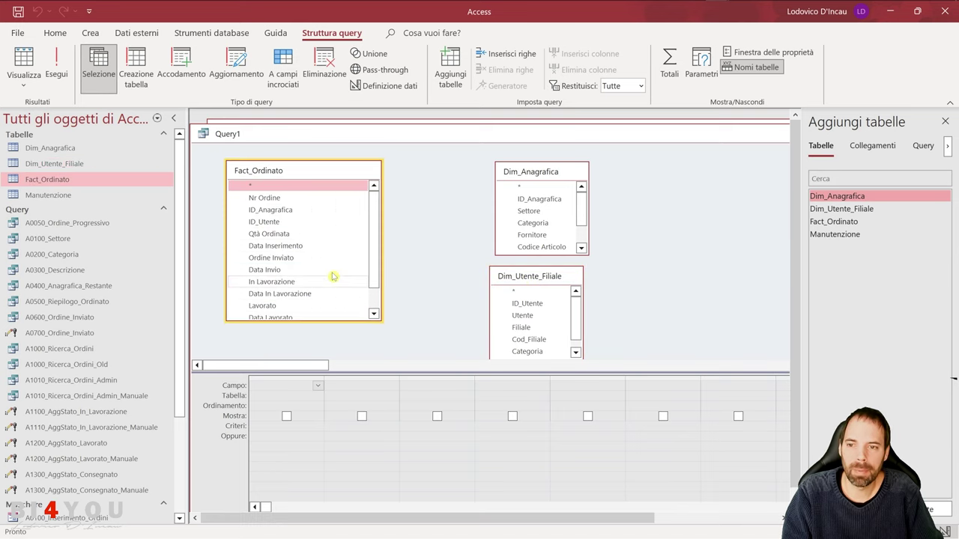
# - Add Nr Ordine and the Dim_Anagrafica fields Settore through Confezionamento to the query grid
pyautogui.doubleClick(264, 197)
pyautogui.moveTo(270, 210); pyautogui.dragTo(523, 305)
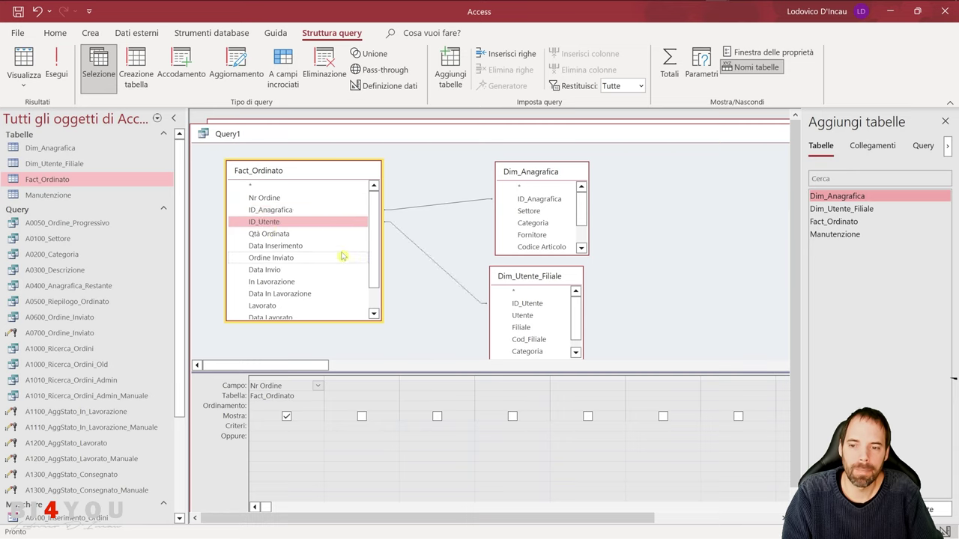
pyautogui.scroll(-1, 526, 216)
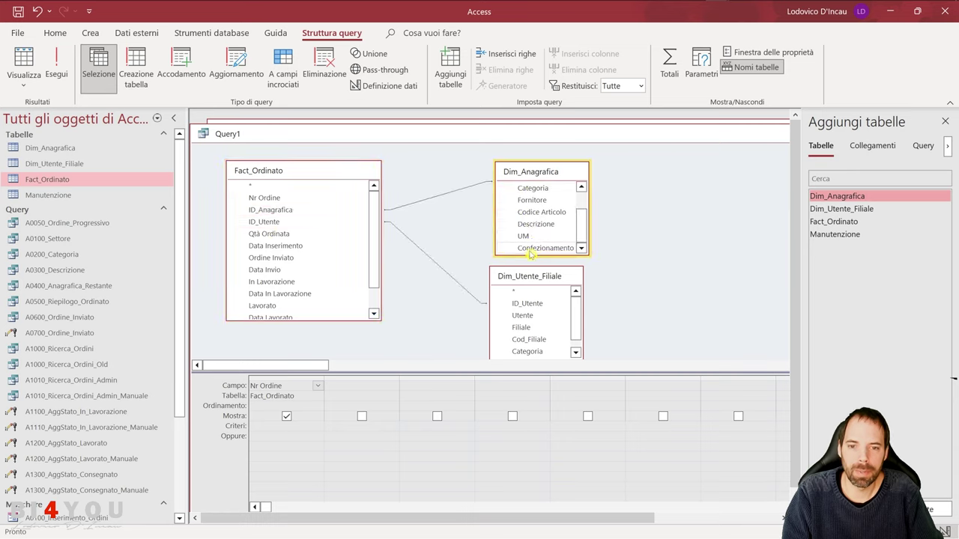
pyautogui.moveTo(529, 255); pyautogui.dragTo(361, 416)
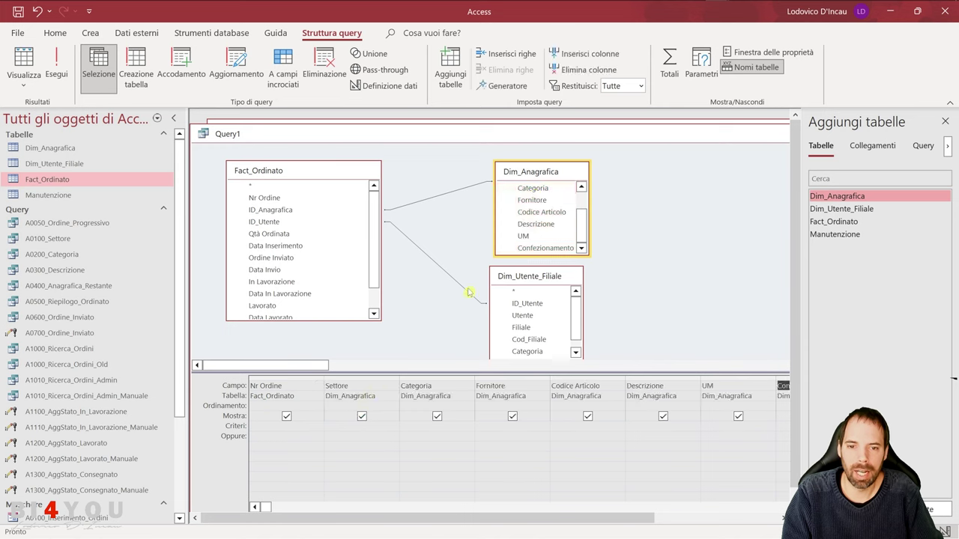
# - Add Utente, Filiale and Cod_Filiale from Dim_Utente_Filiale to the grid and run the query
pyautogui.click(524, 315)
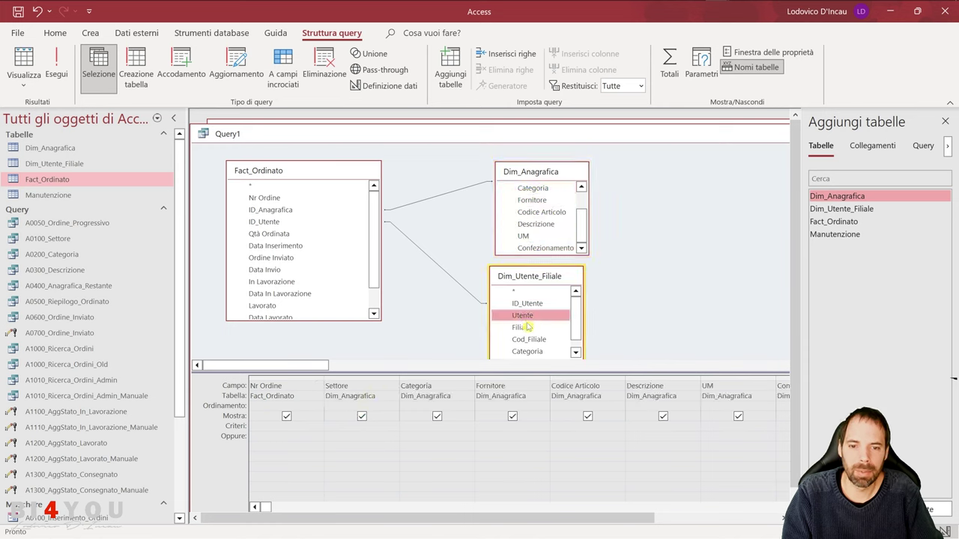
pyautogui.keyDown('shift'); pyautogui.click(529, 339); pyautogui.keyUp('shift')
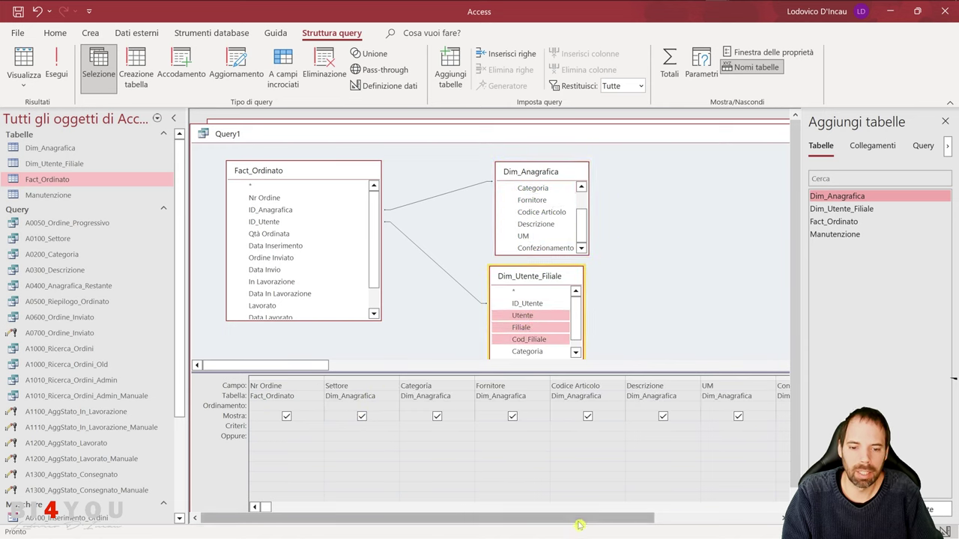
pyautogui.click(265, 510)
pyautogui.click(410, 509)
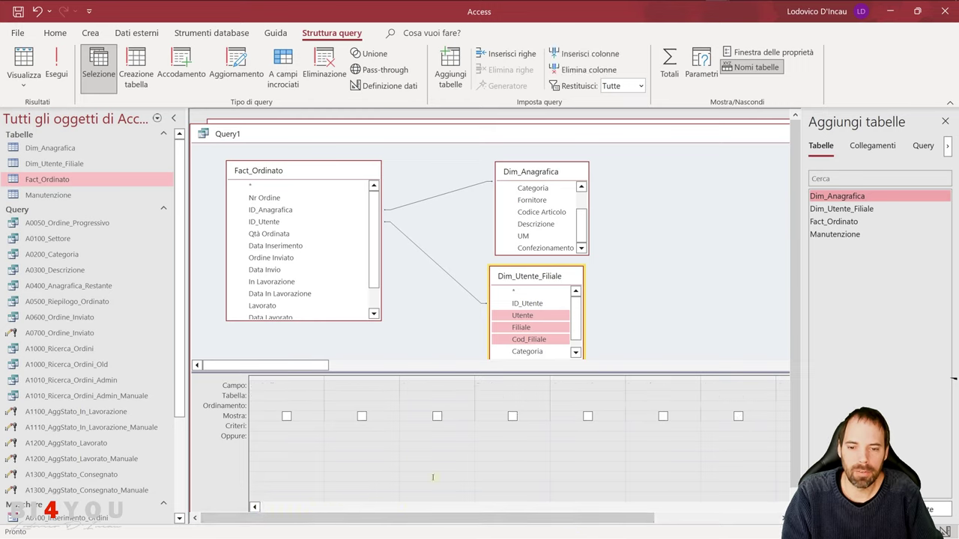
pyautogui.moveTo(524, 327); pyautogui.dragTo(381, 424)
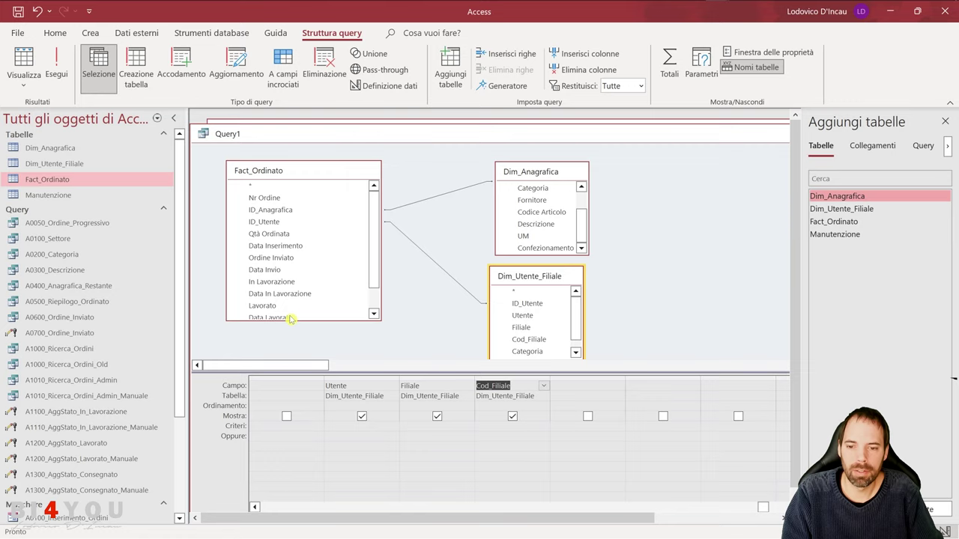
pyautogui.click(24, 60)
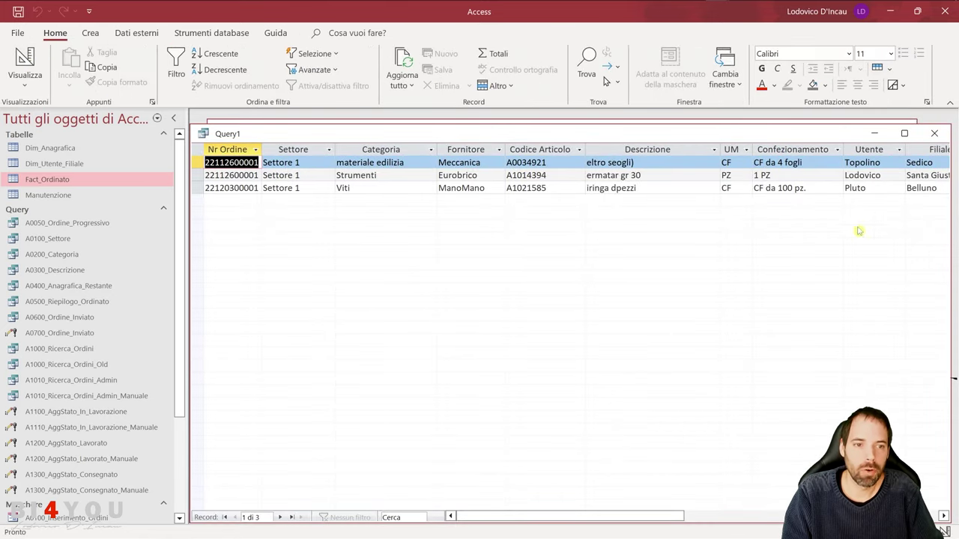
# - Review the three joined result rows, then minimise the Query1 window
pyautogui.moveTo(495, 516)
pyautogui.mouseDown()
pyautogui.moveTo(607, 519)
pyautogui.moveTo(502, 519)
pyautogui.mouseUp()
pyautogui.click(873, 134)
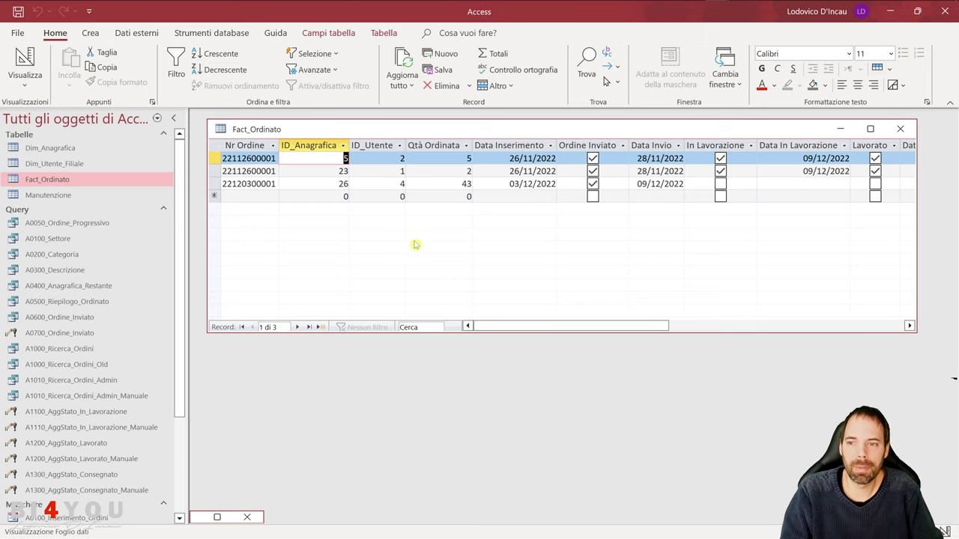
# - Open Dim_Anagrafica, point out record 7's Categoria, and move the window down to uncover Fact_Ordinato
pyautogui.doubleClick(67, 147)
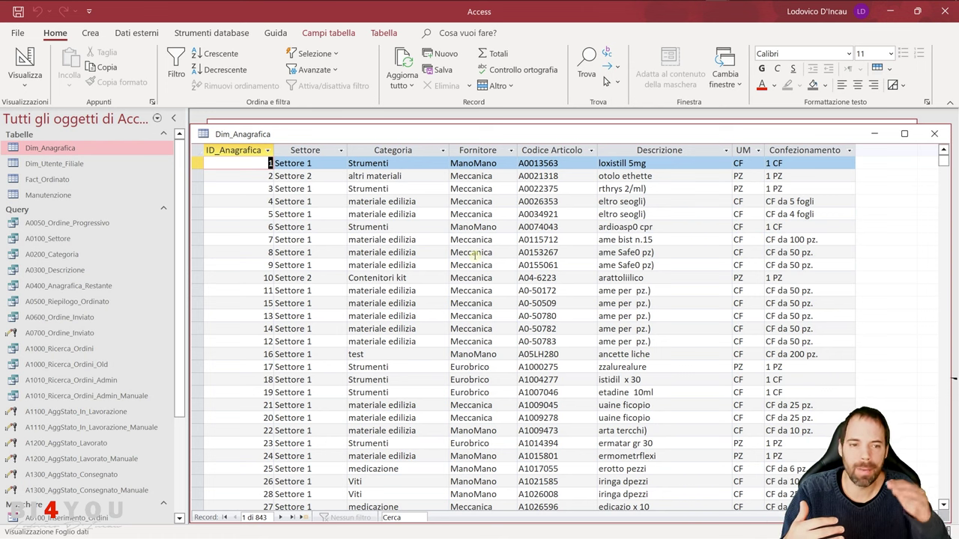
pyautogui.click(807, 239)
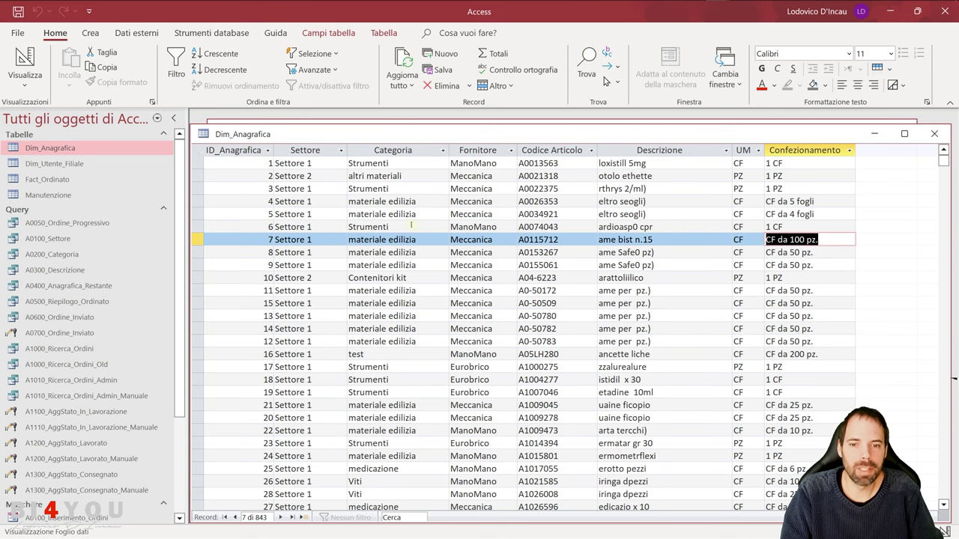
pyautogui.click(379, 244)
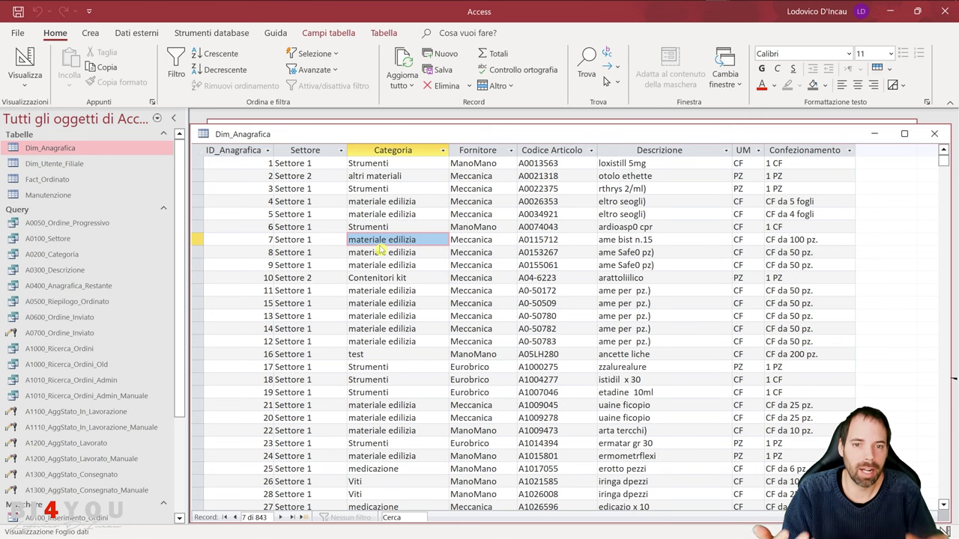
pyautogui.moveTo(199, 132); pyautogui.dragTo(384, 235)
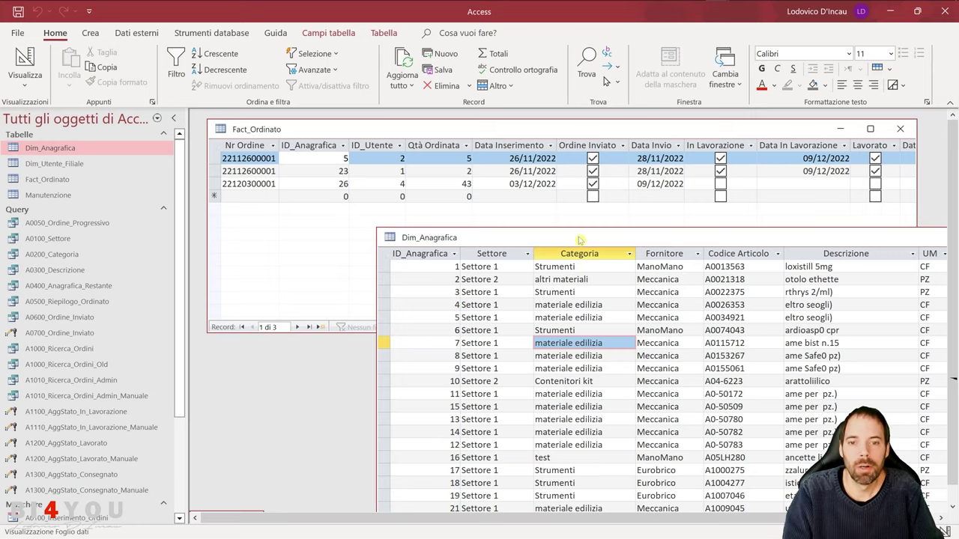
# - Move Dim_Anagrafica back over the orders and select records 4, 5, 3 and 1 to match order IDs
pyautogui.moveTo(580, 241); pyautogui.dragTo(393, 191)
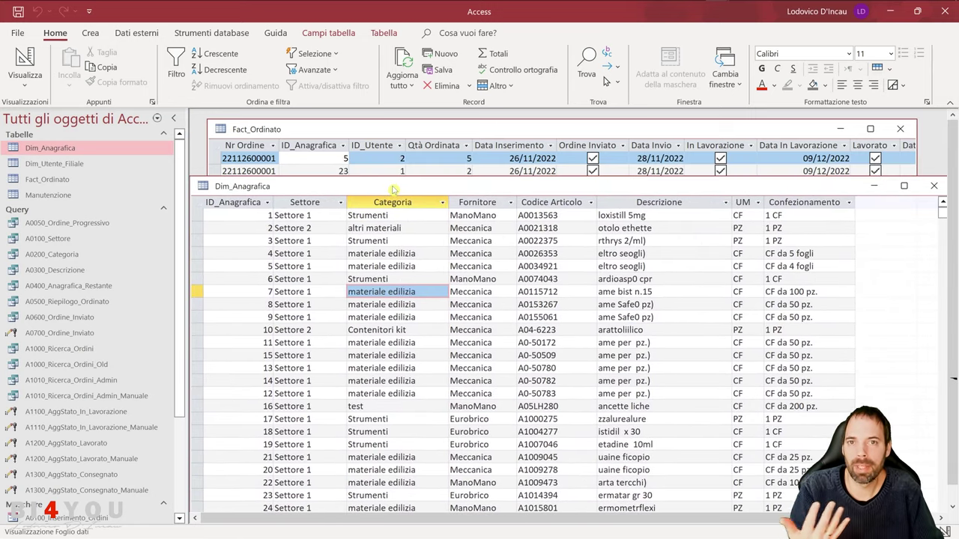
pyautogui.click(410, 255)
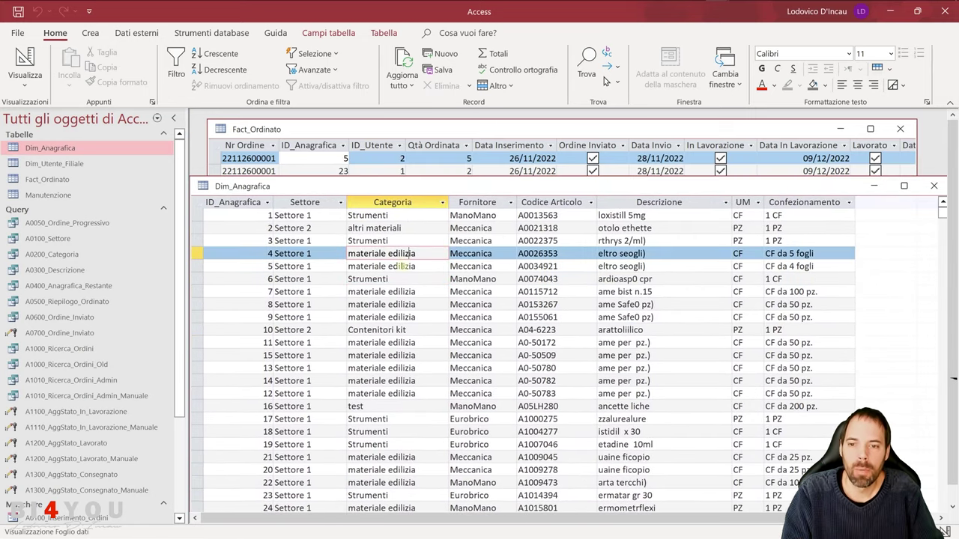
pyautogui.click(389, 266)
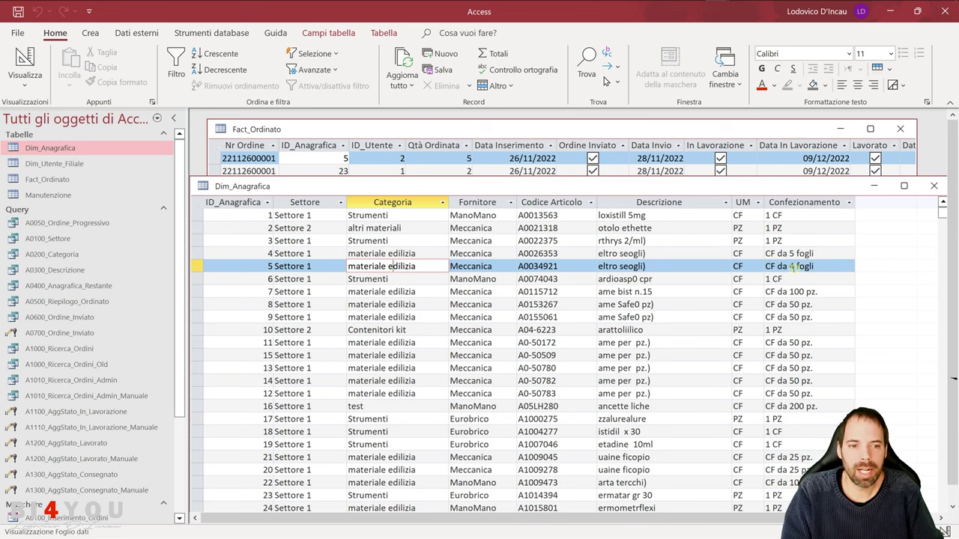
pyautogui.click(534, 266)
pyautogui.click(195, 266)
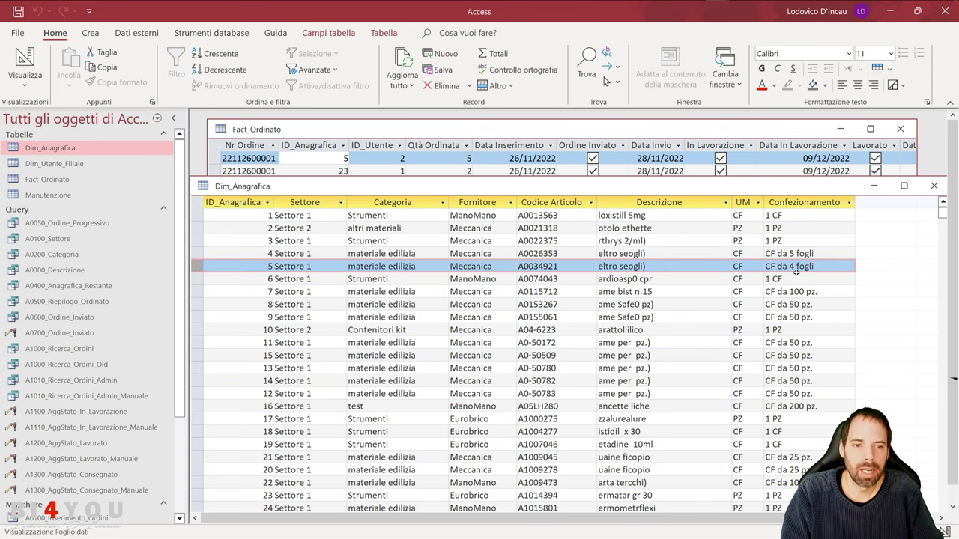
pyautogui.click(196, 241)
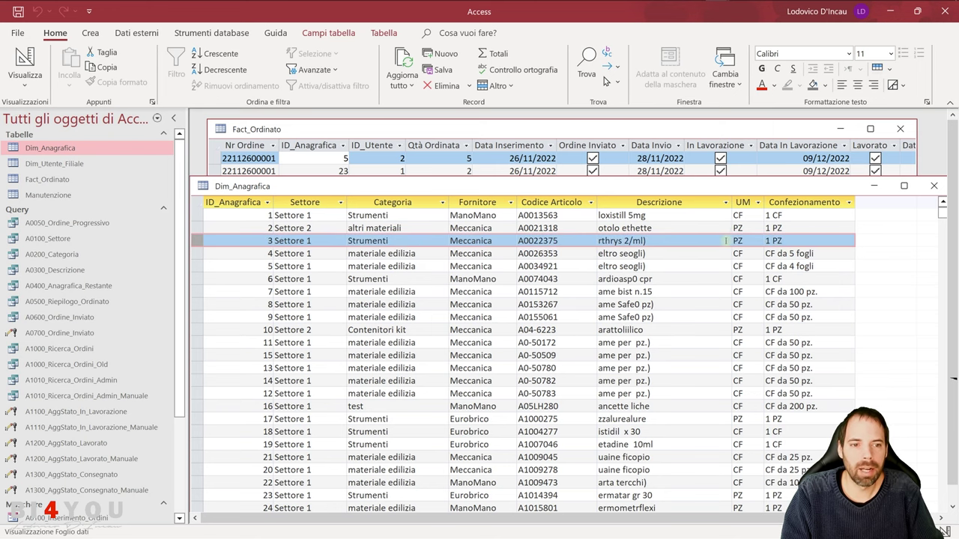
pyautogui.click(194, 215)
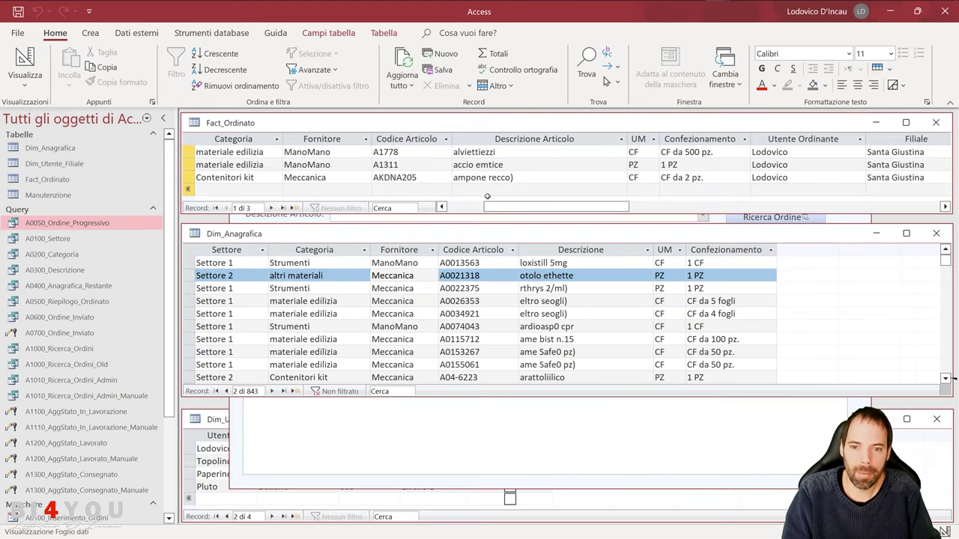
# - Activate the 'Inserimento e modifica ordini odierni' form window
pyautogui.click(423, 442)
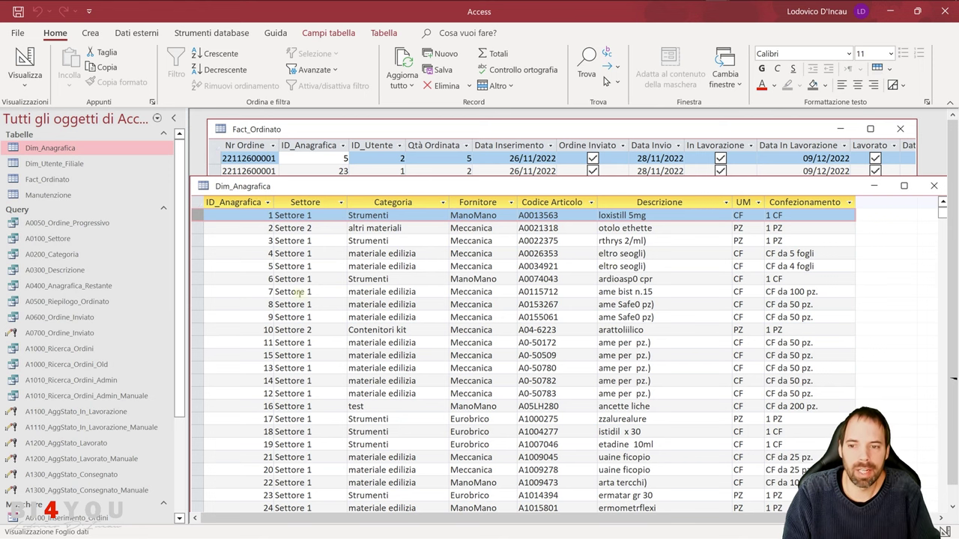
# - Check product 6's Descrizione in Dim_Anagrafica, then minimize that table
pyautogui.click(196, 278)
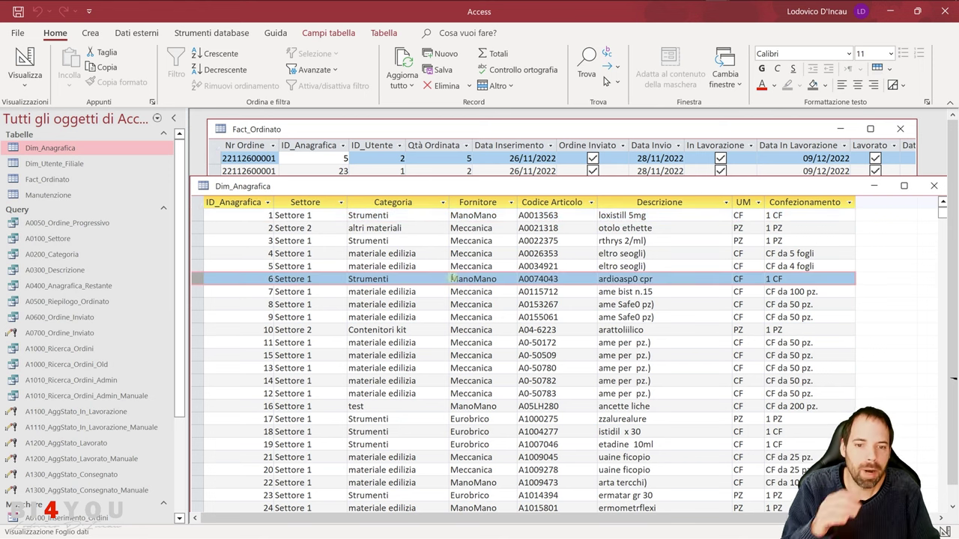
pyautogui.click(643, 280)
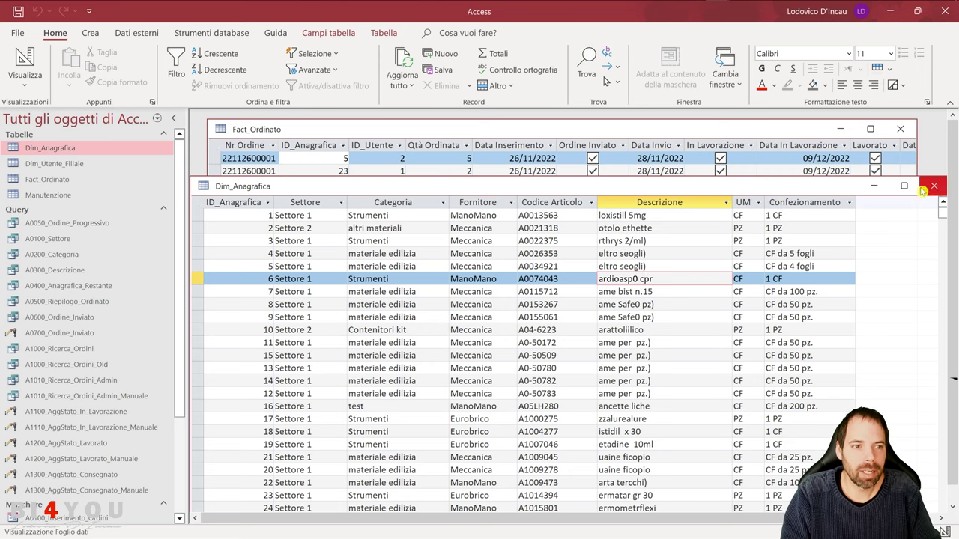
pyautogui.click(873, 186)
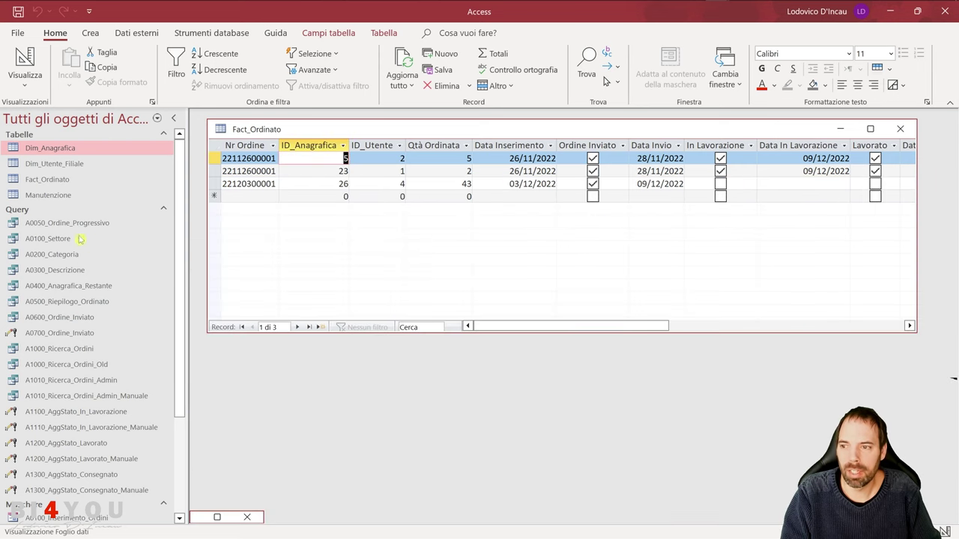
# - Open Dim_Utente_Filiale and review its users and branches, such as Santa Giustina and Sedico
pyautogui.doubleClick(54, 163)
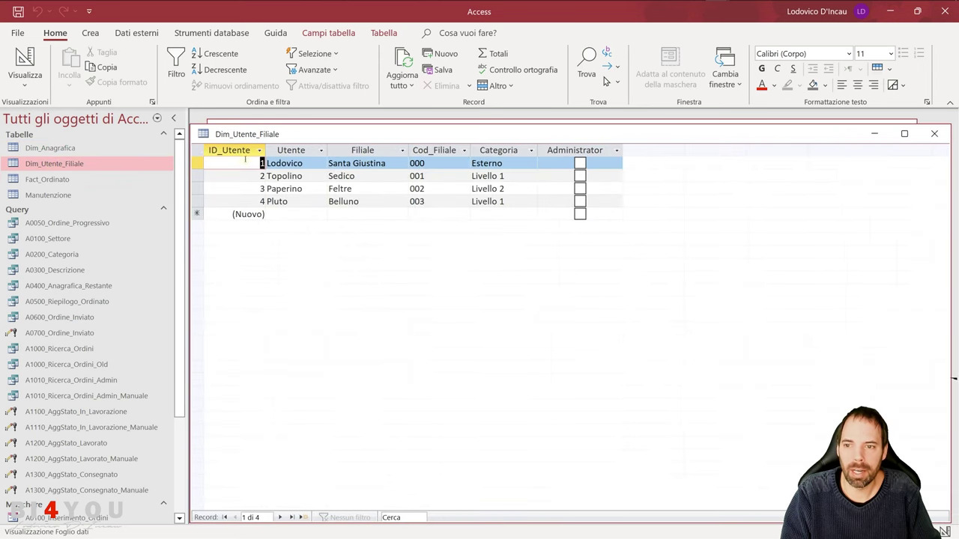
pyautogui.click(246, 150)
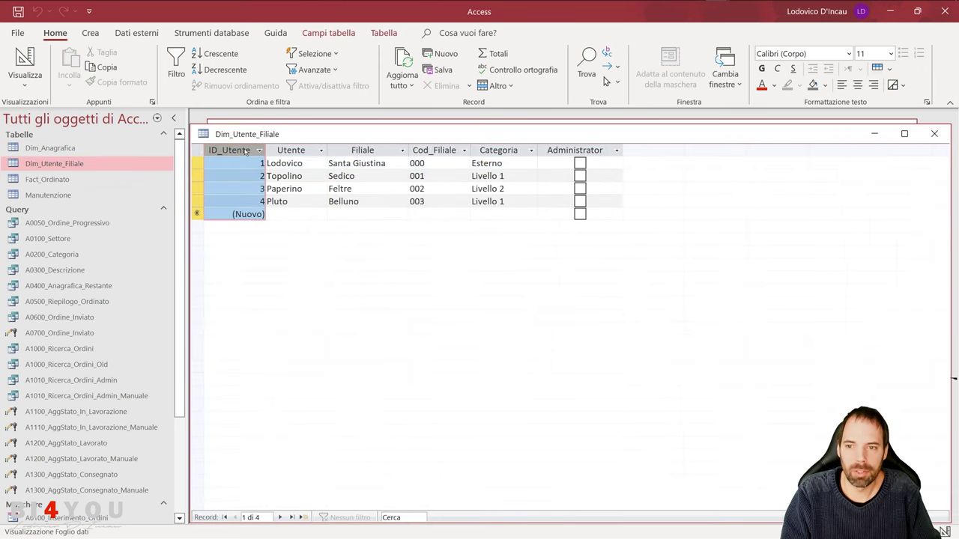
pyautogui.doubleClick(313, 162)
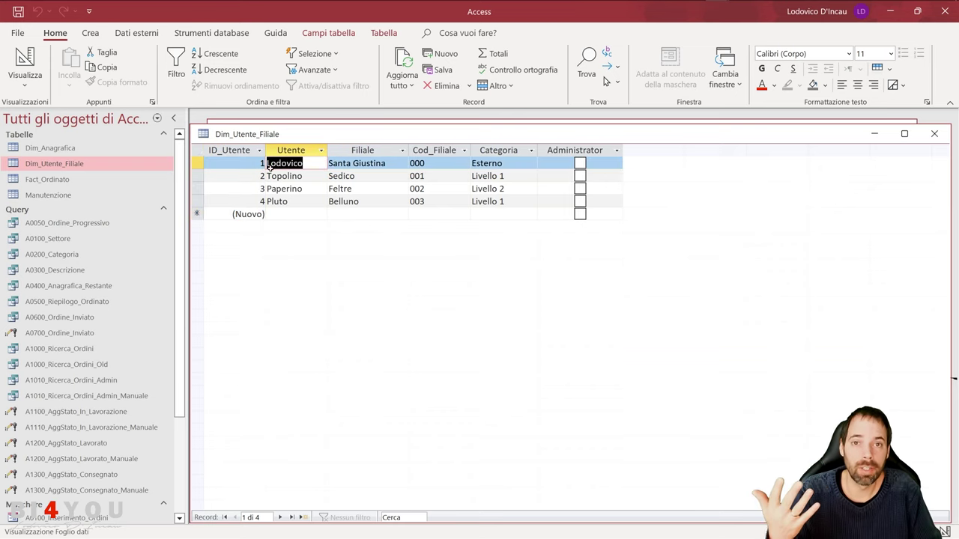
pyautogui.moveTo(387, 163); pyautogui.dragTo(330, 163)
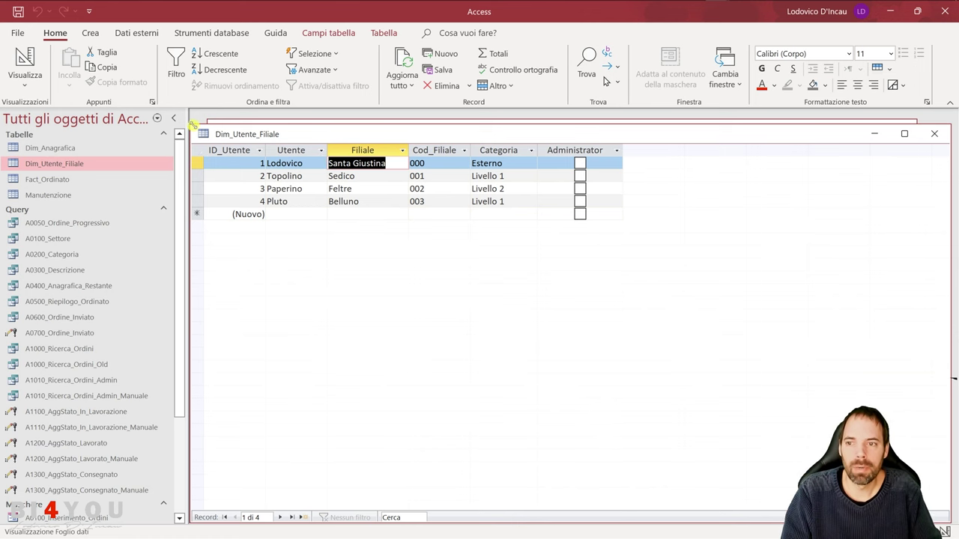
pyautogui.moveTo(192, 124); pyautogui.dragTo(244, 254)
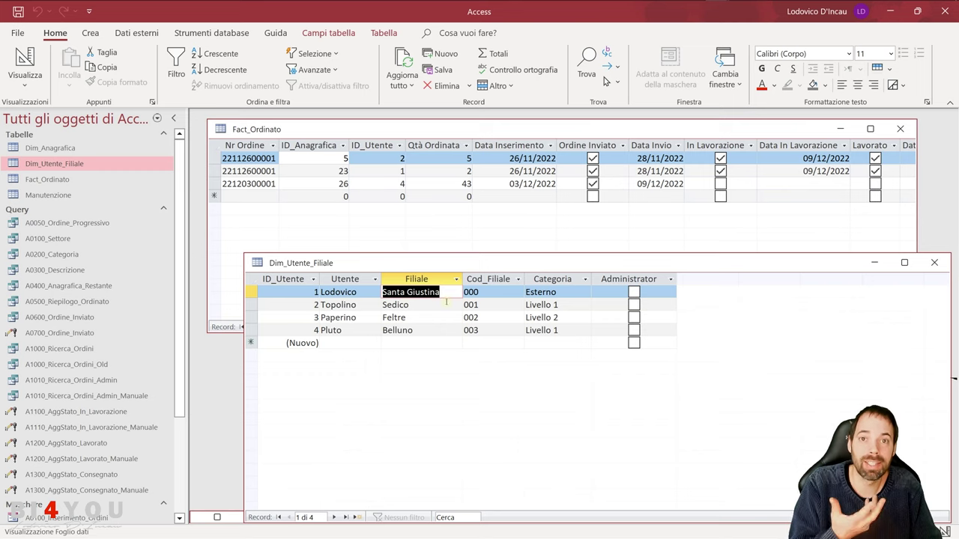
pyautogui.press('Down')
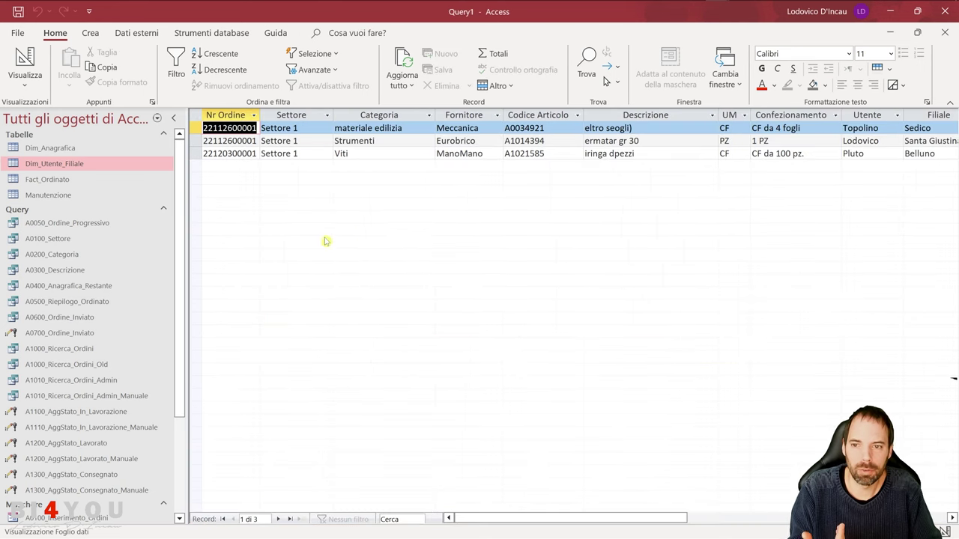
# - Restore the Query1 design window, move it left, and close it without saving changes
pyautogui.click(38, 65)
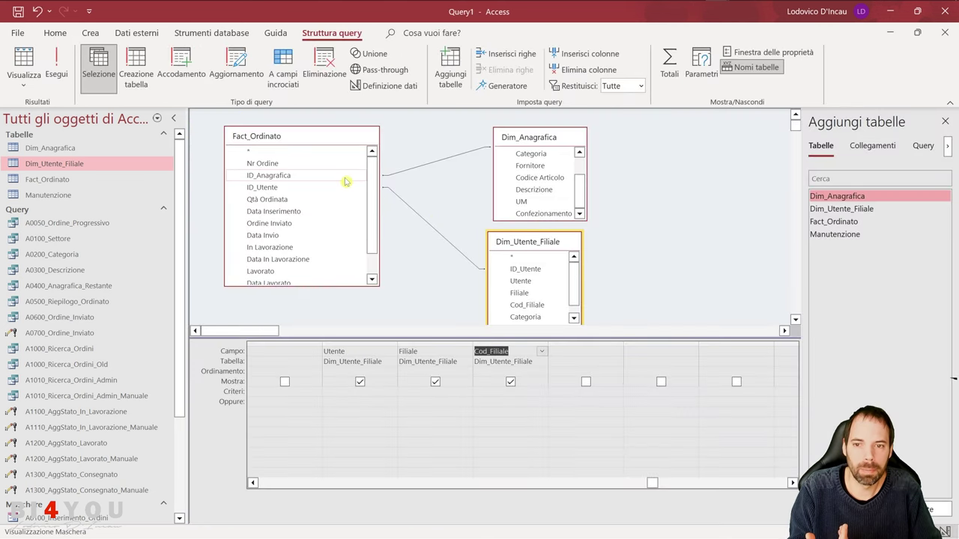
pyautogui.click(917, 32)
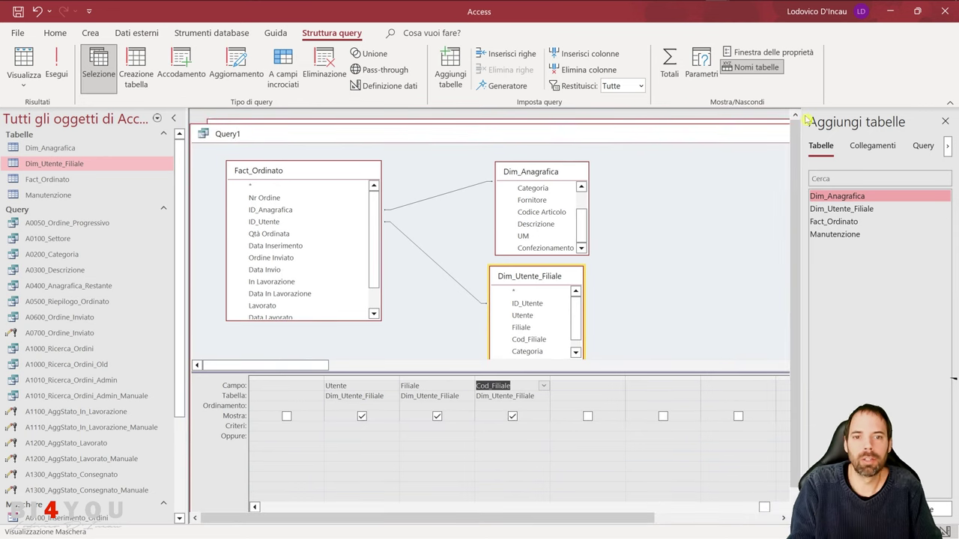
pyautogui.moveTo(559, 135); pyautogui.dragTo(491, 138)
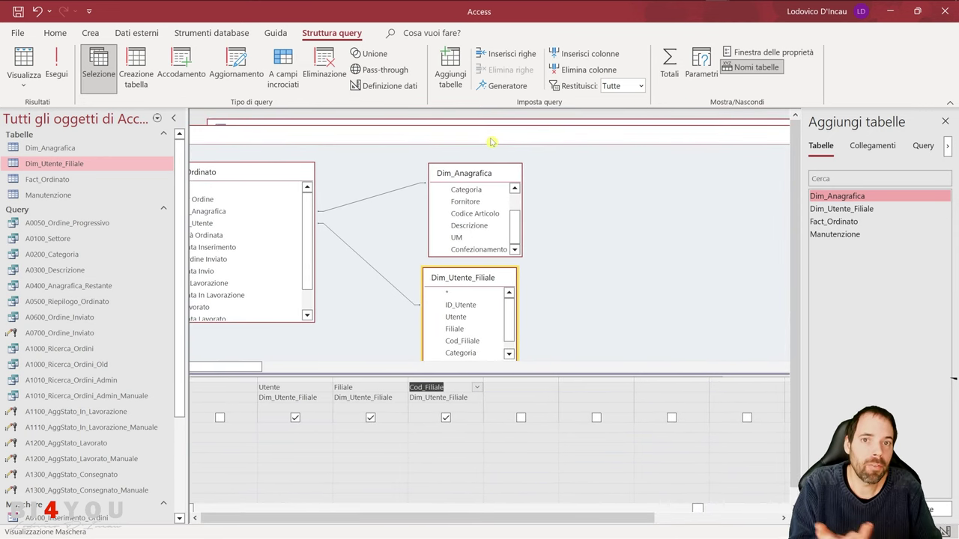
pyautogui.moveTo(636, 141); pyautogui.dragTo(507, 142)
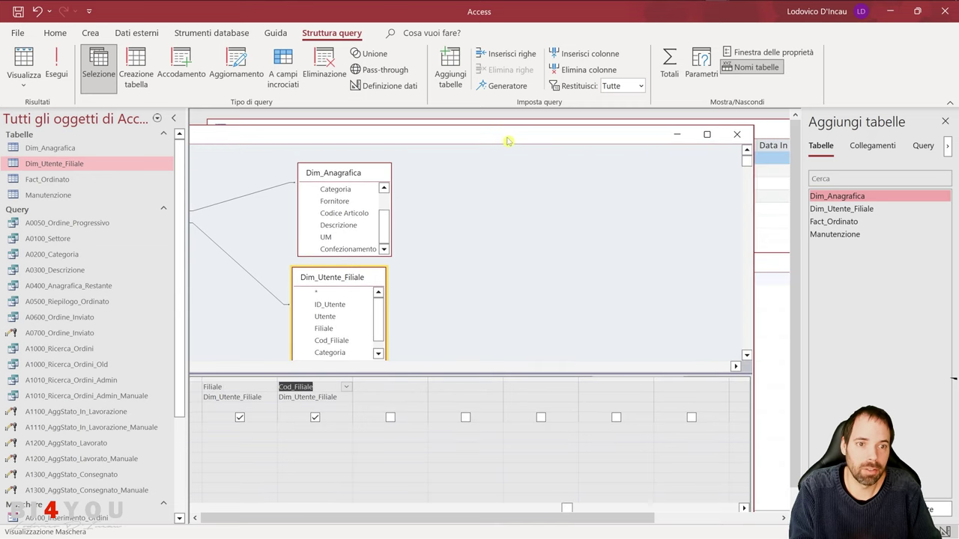
pyautogui.click(735, 135)
pyautogui.click(500, 310)
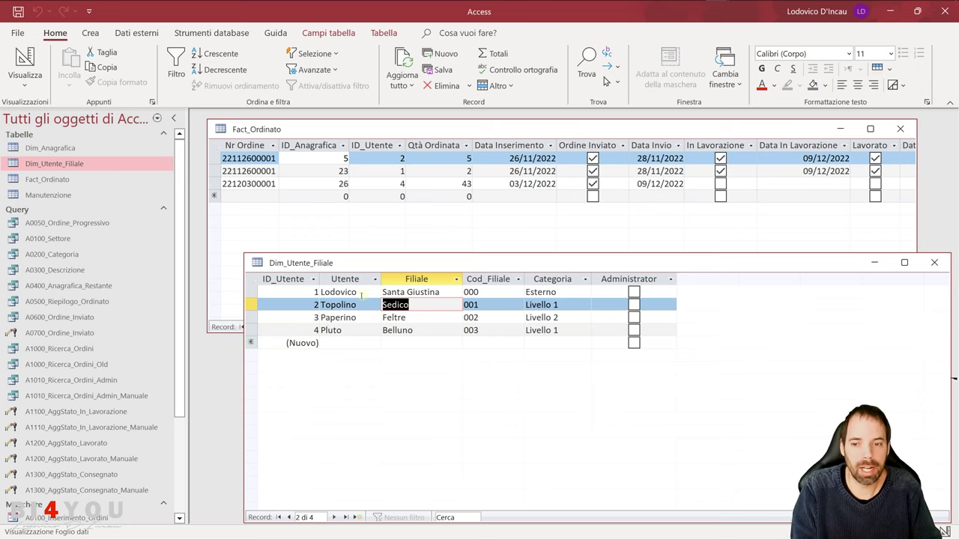
pyautogui.moveTo(360, 293); pyautogui.dragTo(321, 293)
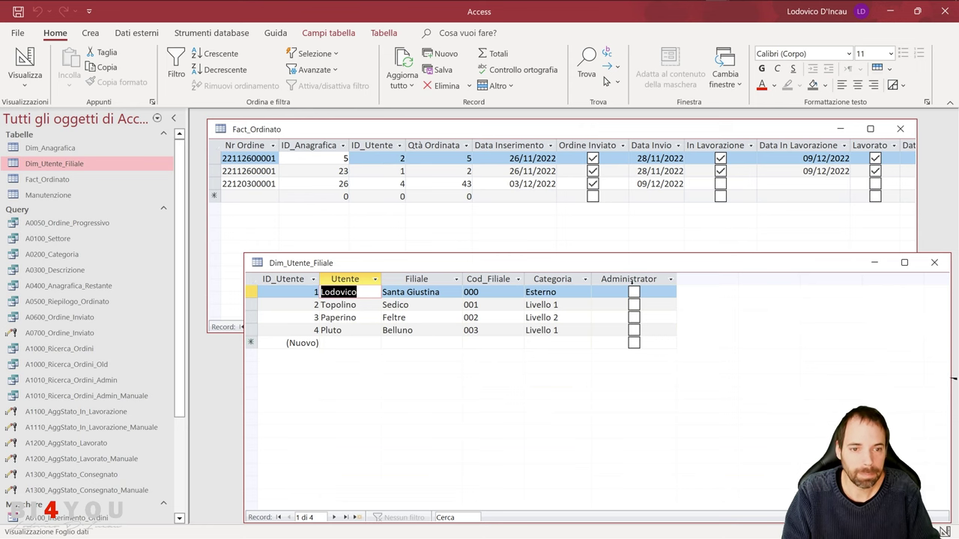
# - Switch from the Fact_Ordinato table to the Access window holding the order form
pyautogui.click(567, 232)
pyautogui.hotkey('alt', 'Tab')
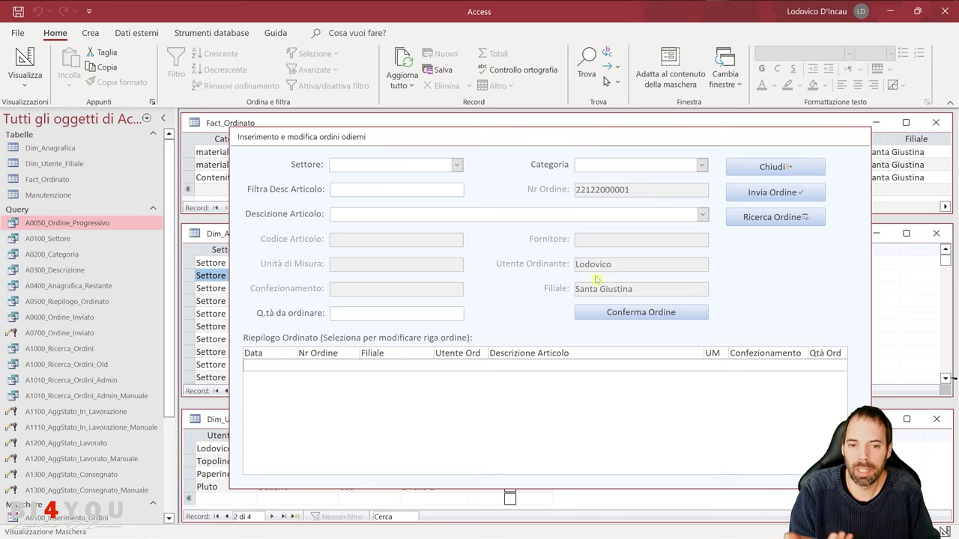
# - Order 6 of ipetta psteur from Settore 2, category altri materiali
pyautogui.click(456, 164)
pyautogui.click(369, 193)
pyautogui.click(599, 179)
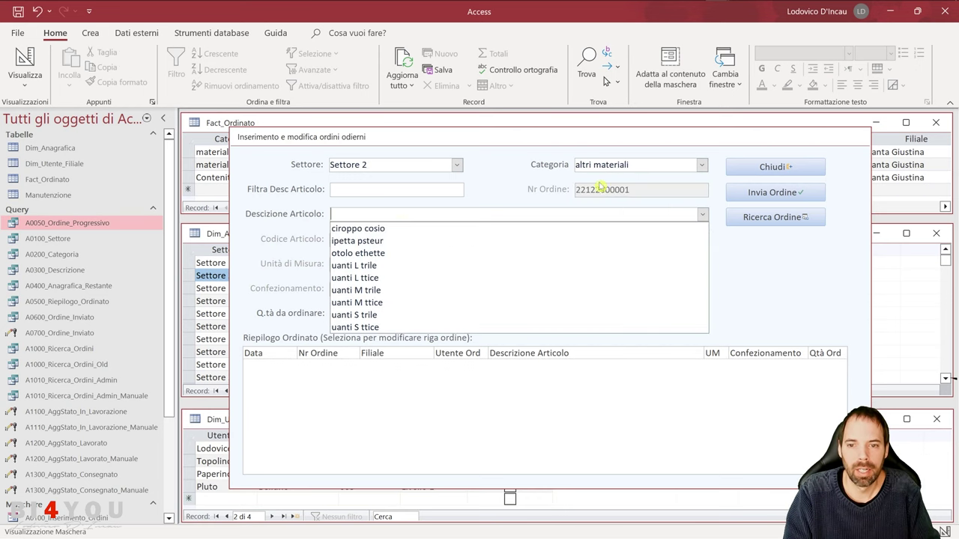
pyautogui.click(375, 237)
pyautogui.write('6')
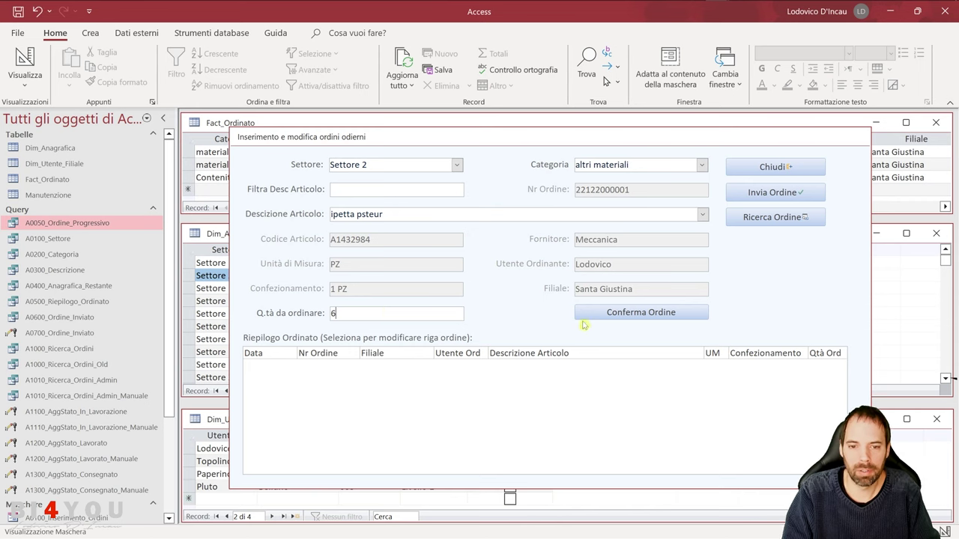
pyautogui.click(617, 316)
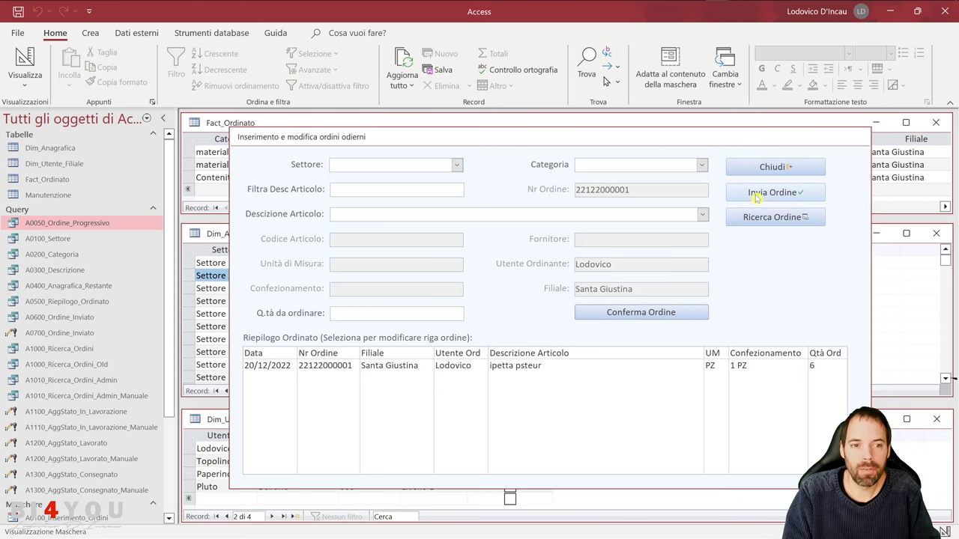
# - Order 4 of go fissofisso from Settore 2, category prelievo venoso
pyautogui.click(457, 165)
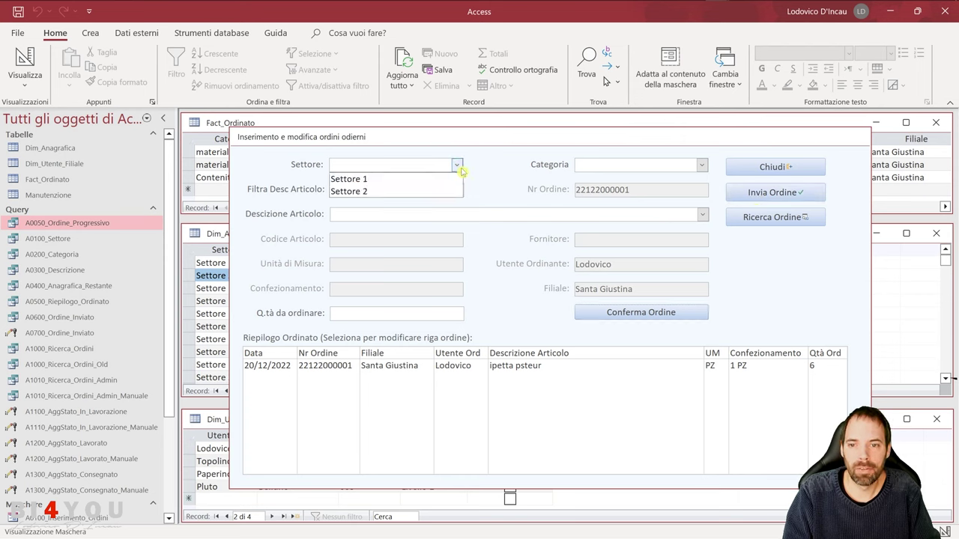
pyautogui.click(416, 190)
pyautogui.click(610, 228)
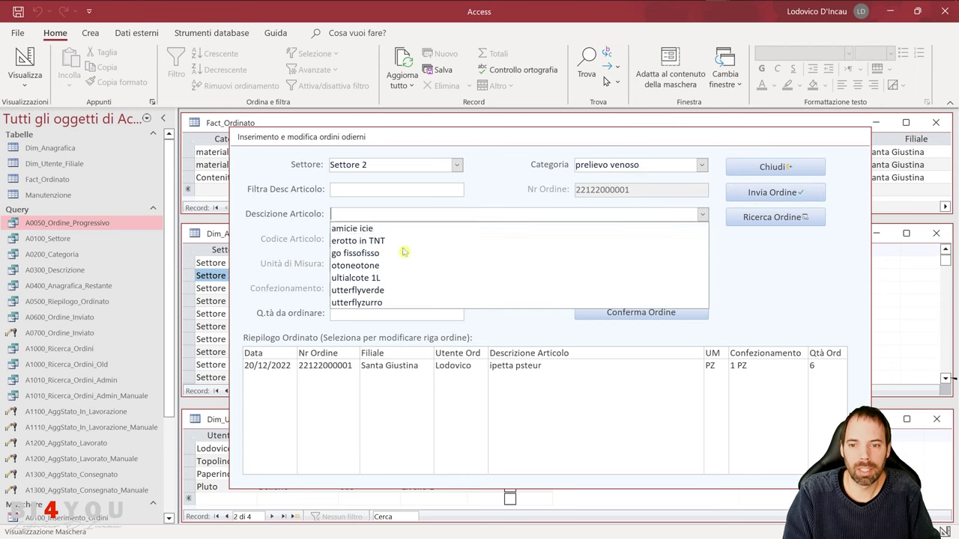
pyautogui.click(453, 254)
pyautogui.write('4')
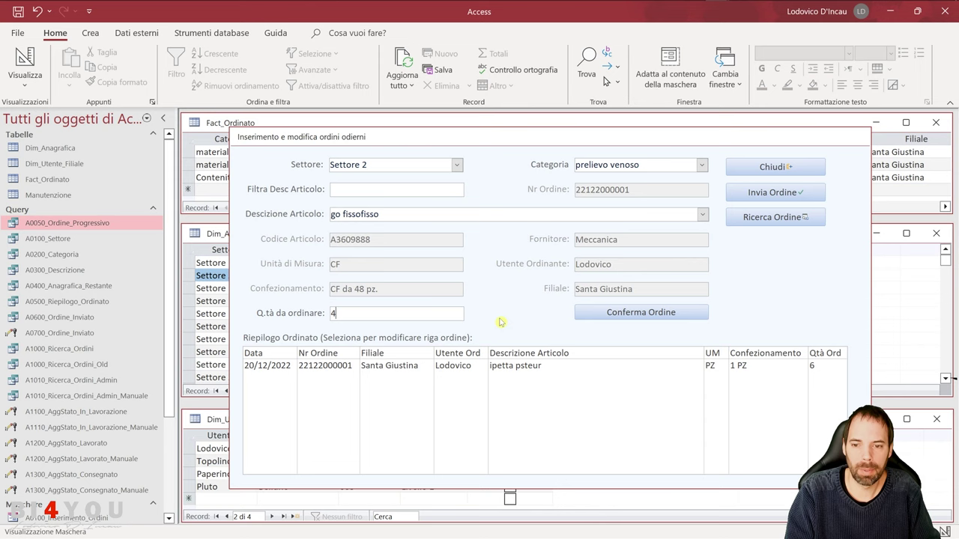
pyautogui.click(609, 314)
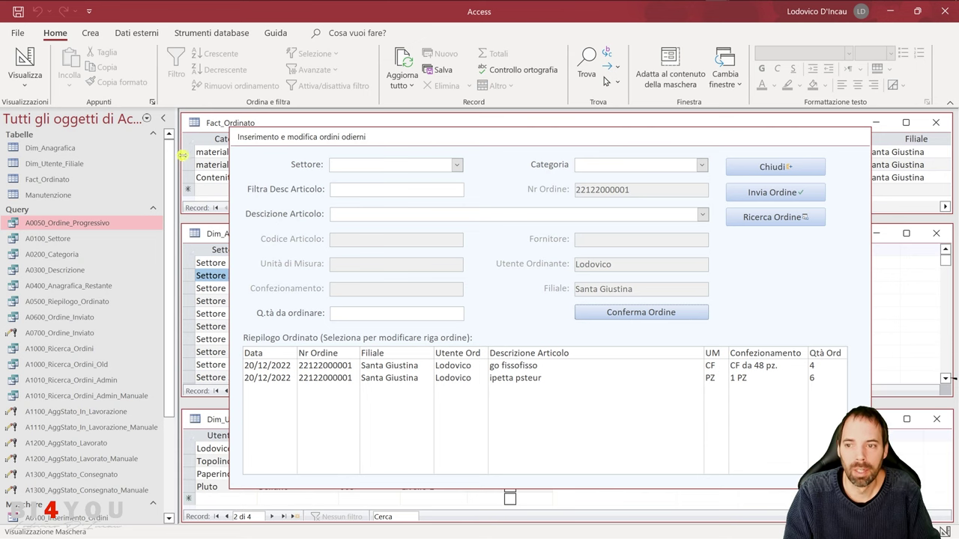
pyautogui.click(213, 128)
pyautogui.hotkey('alt', 'Tab')
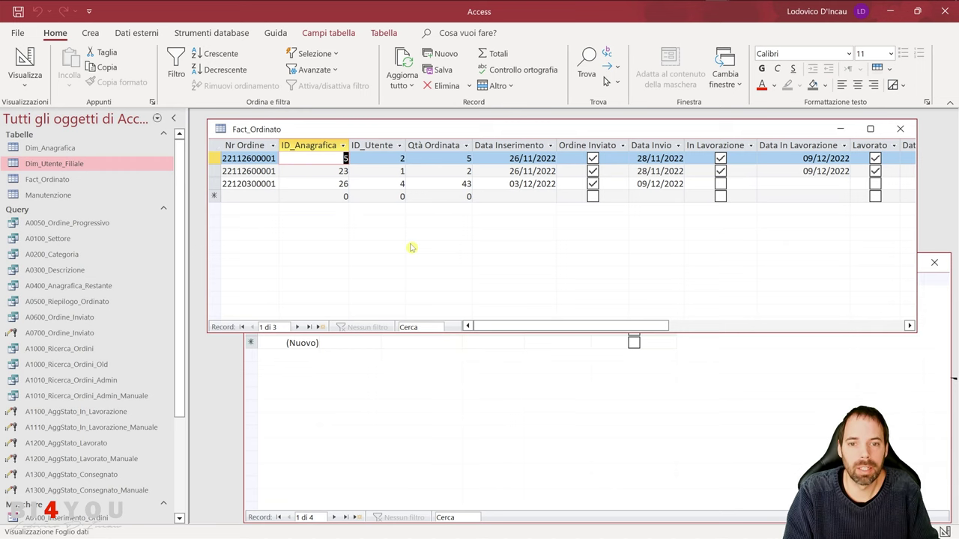
pyautogui.click(378, 388)
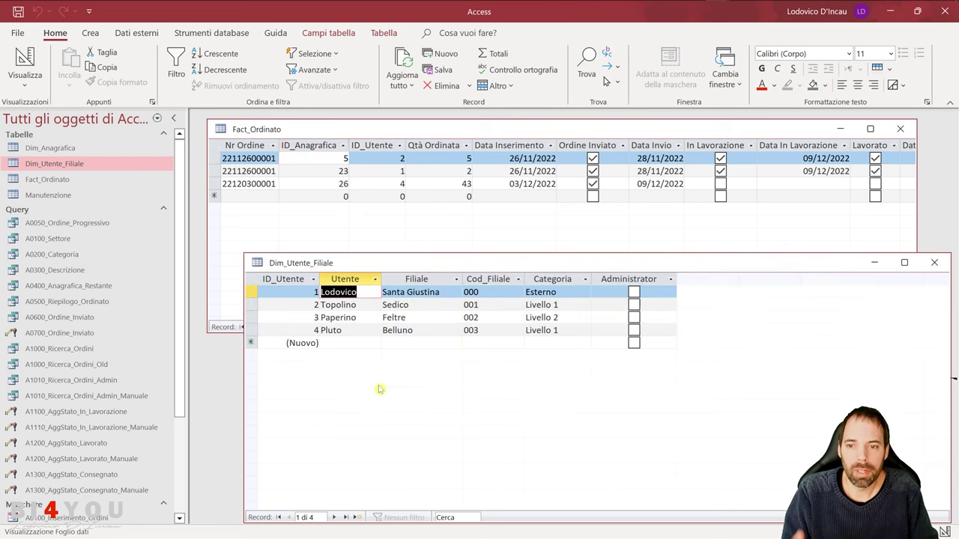
pyautogui.hotkey('alt', 'Tab')
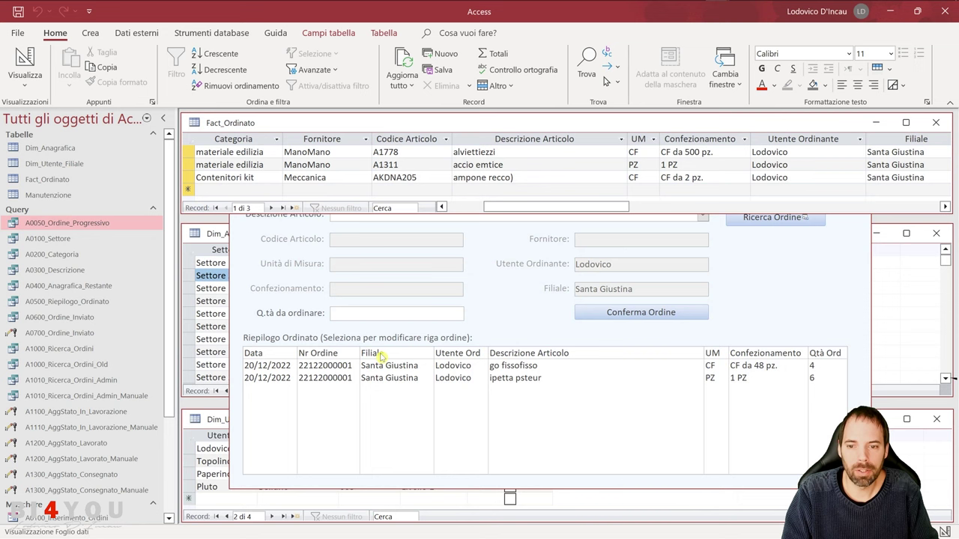
pyautogui.click(483, 291)
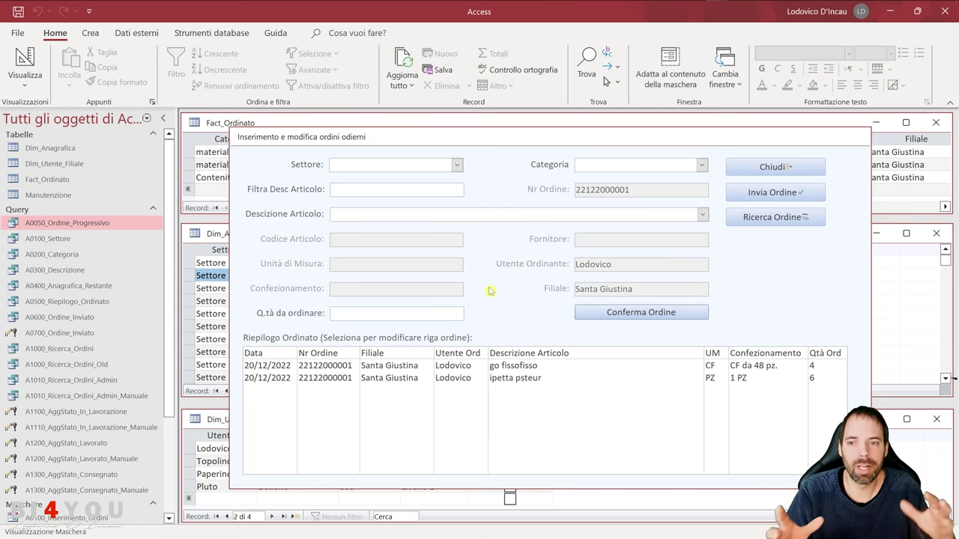
pyautogui.click(514, 164)
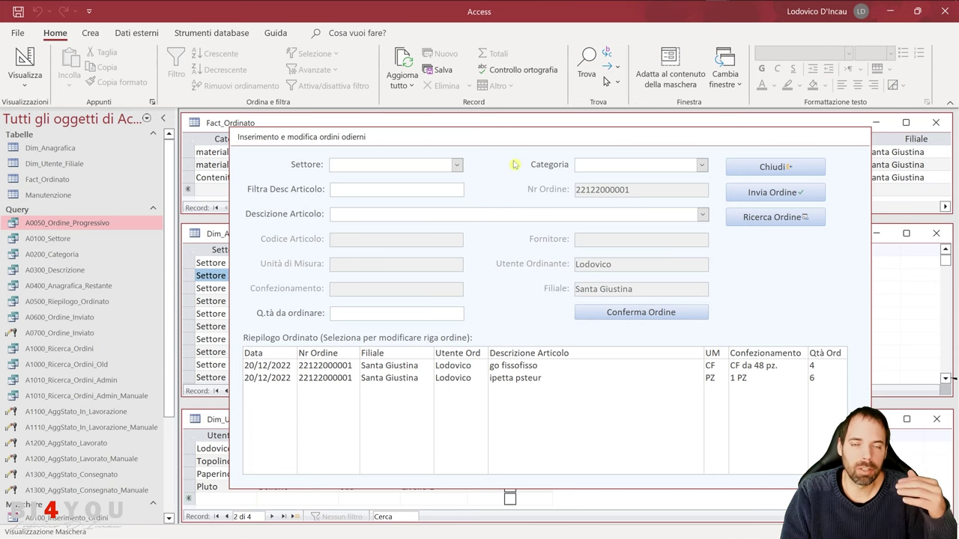
# - Select Settore 1, category disp.contracc. and article enilexailexa, leaving the quantity blank
pyautogui.click(456, 165)
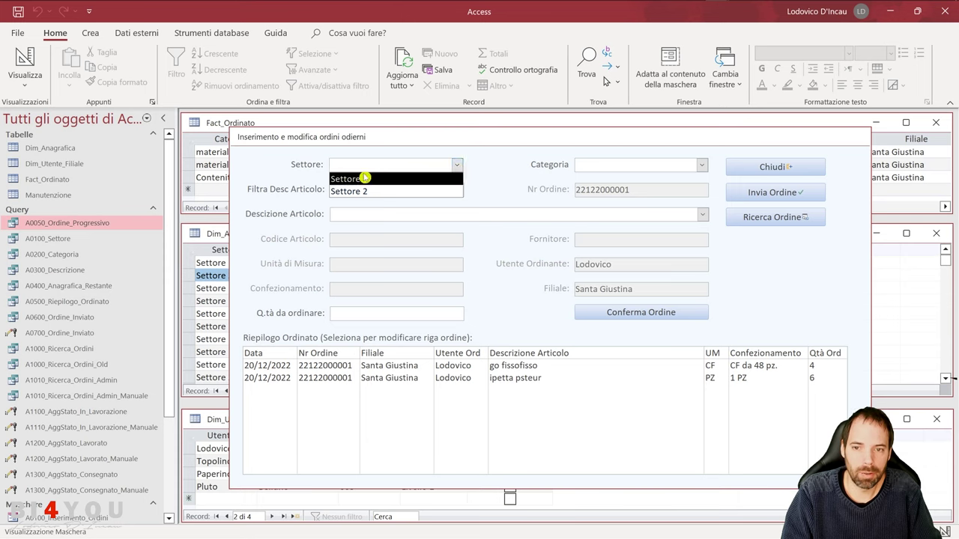
pyautogui.click(487, 169)
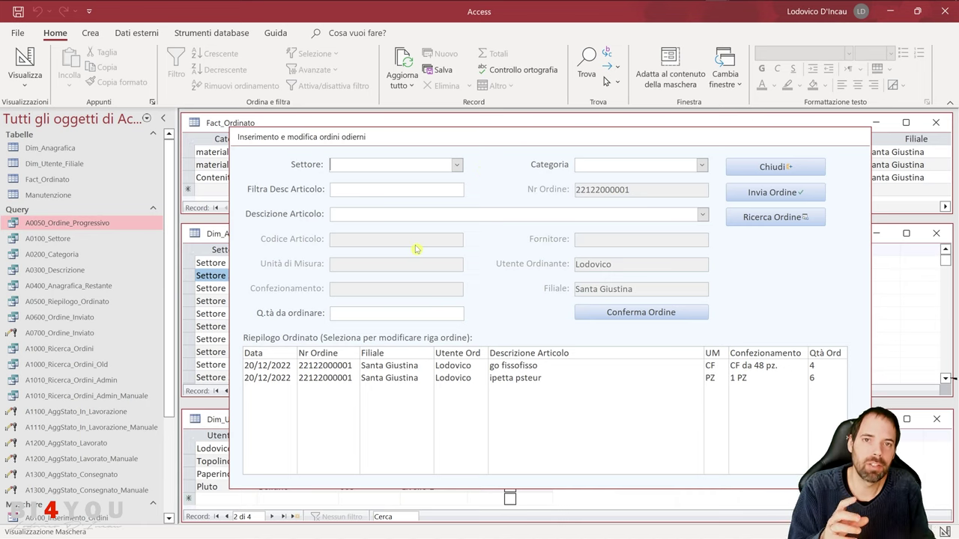
pyautogui.click(456, 165)
pyautogui.click(385, 182)
pyautogui.click(603, 204)
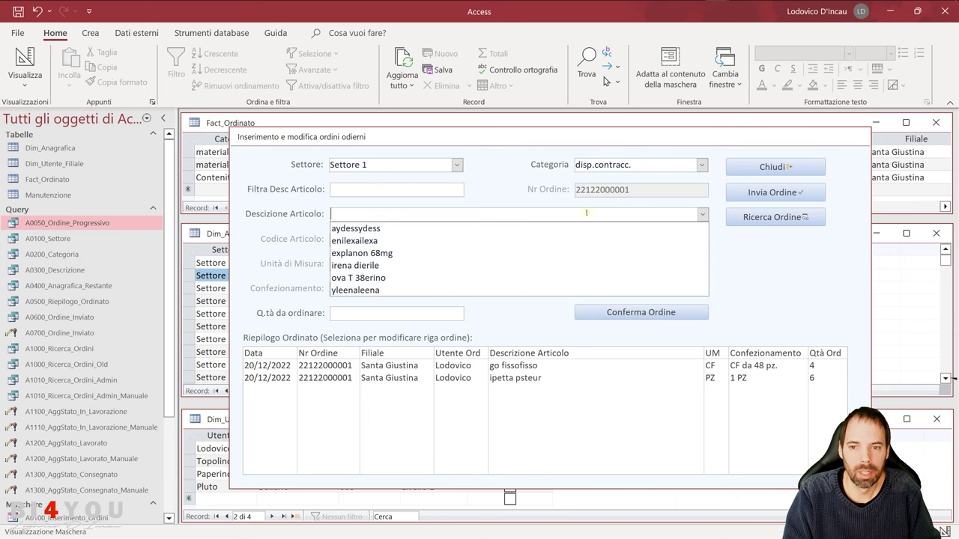
pyautogui.click(350, 240)
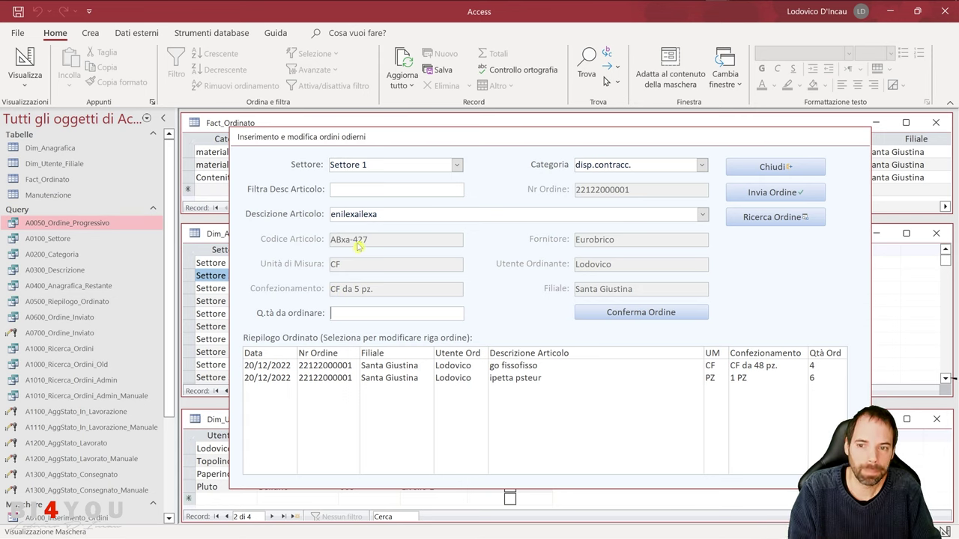
pyautogui.doubleClick(350, 215)
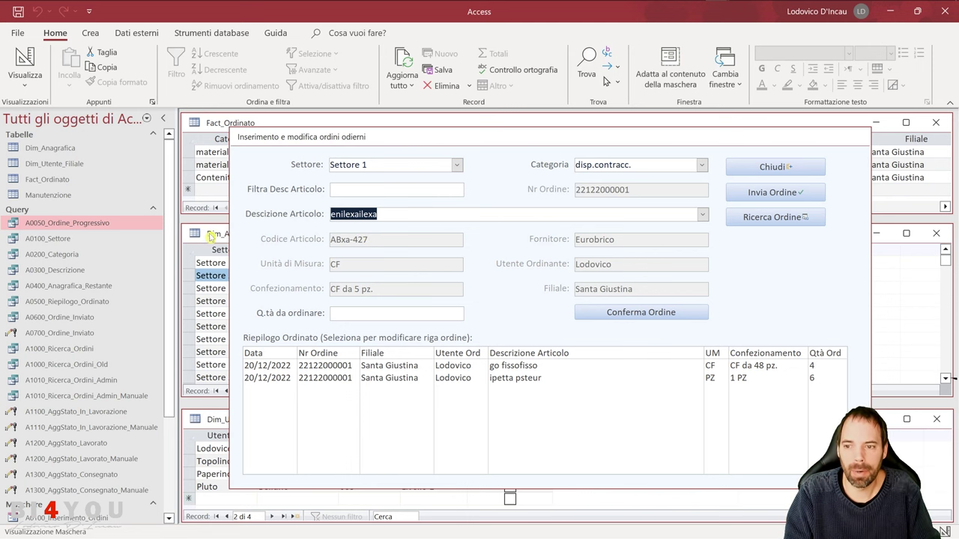
pyautogui.click(207, 236)
pyautogui.click(224, 251)
pyautogui.click(330, 251)
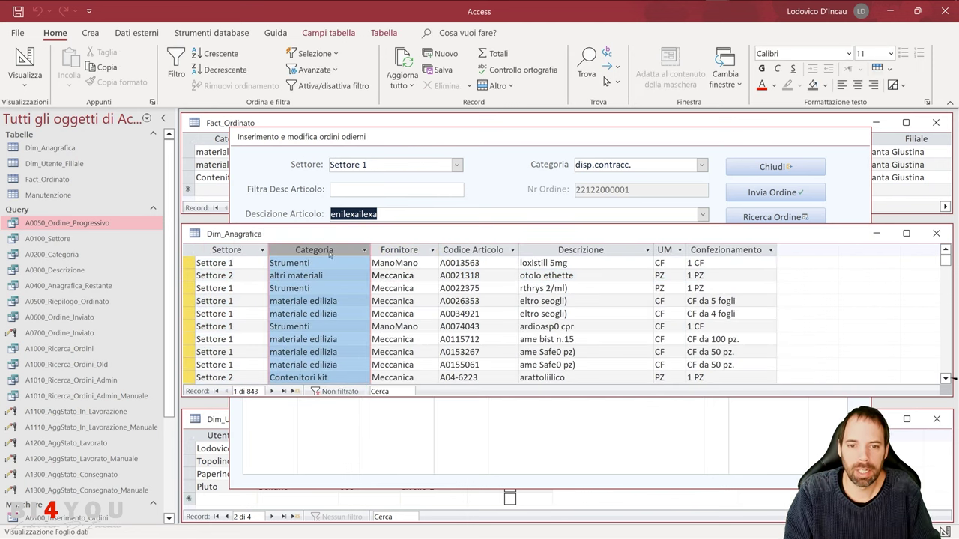
pyautogui.click(580, 250)
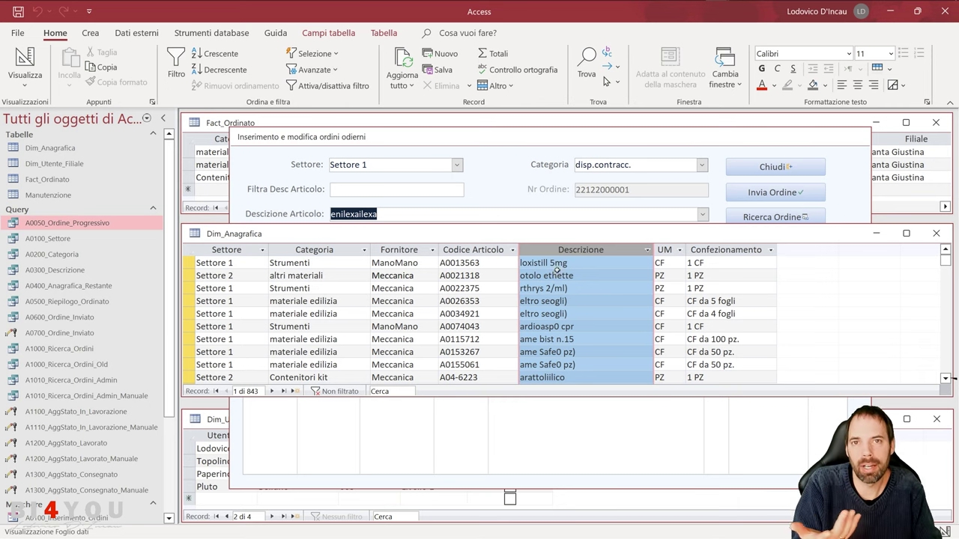
pyautogui.click(490, 189)
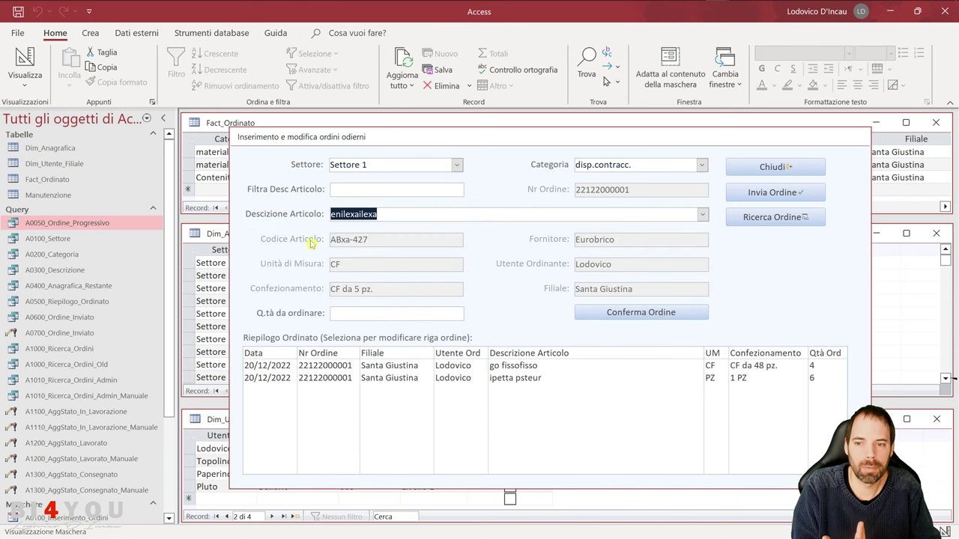